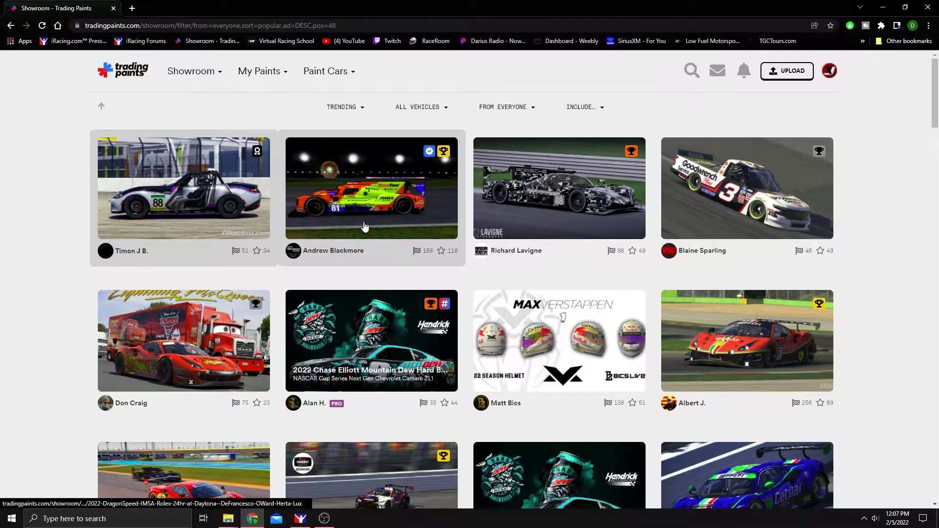
Go to the Showroom's Collections, filter to MINE, and start a new collection.
mouse_move(171, 73)
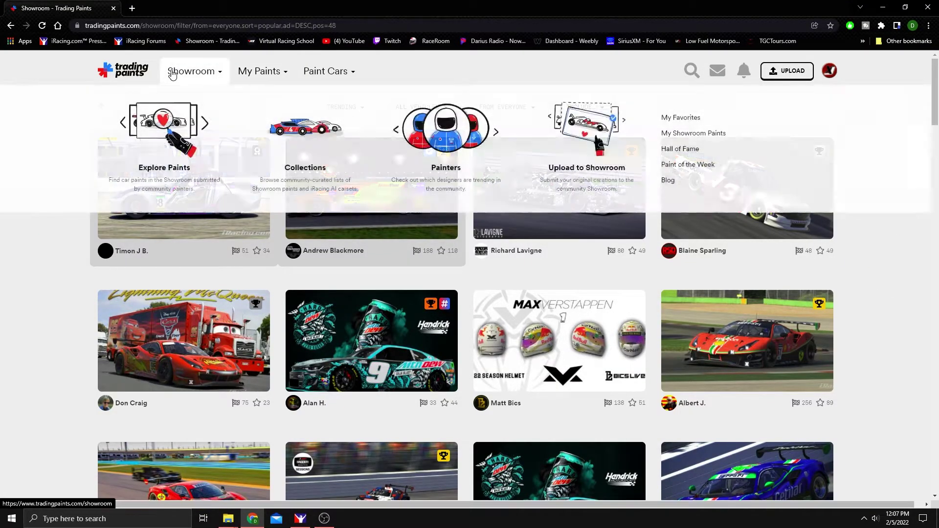
click(324, 173)
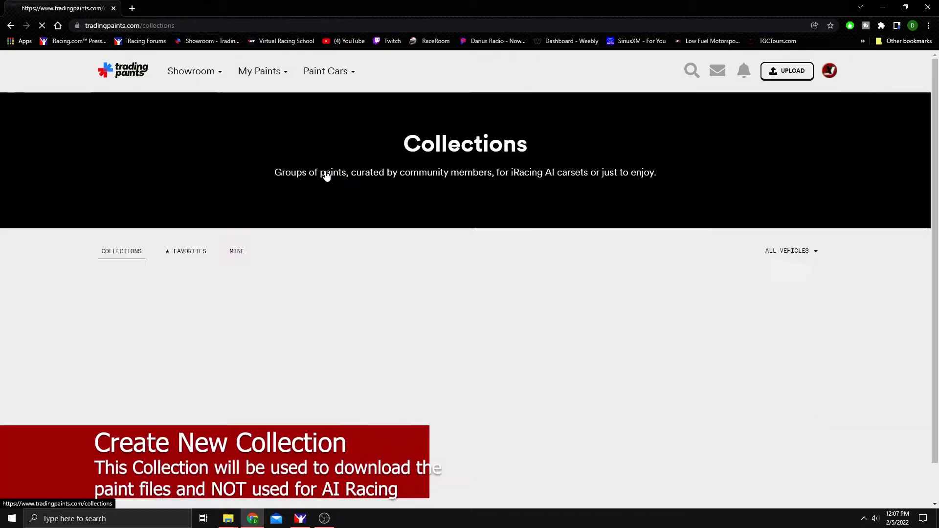
click(237, 252)
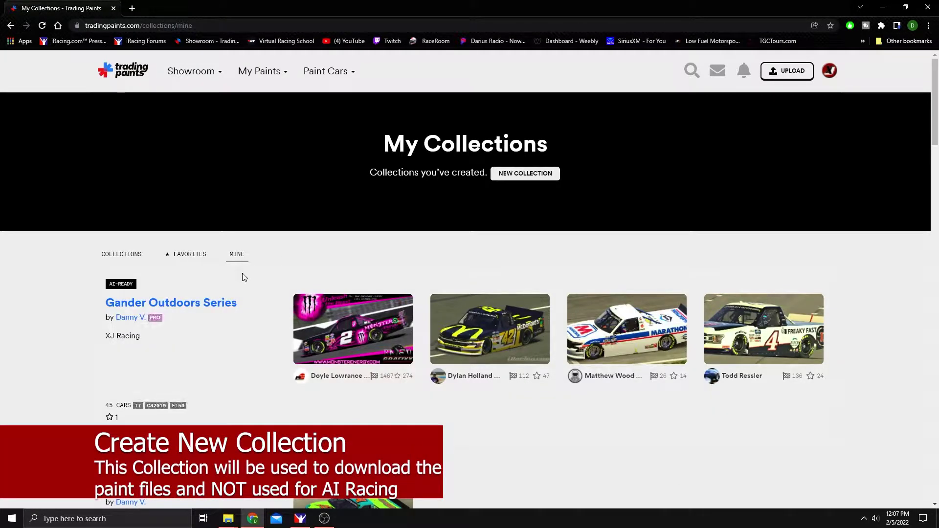
click(520, 184)
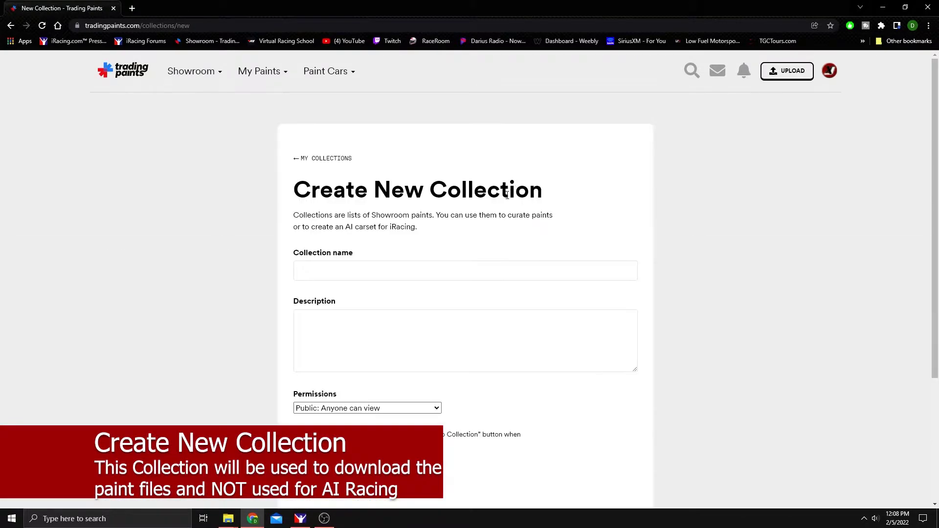
Name it 'YouTube SuperLate Paint Collection', describe it 'YT', set Permissions to Unlisted and create it.
click(432, 268)
text(Yout)
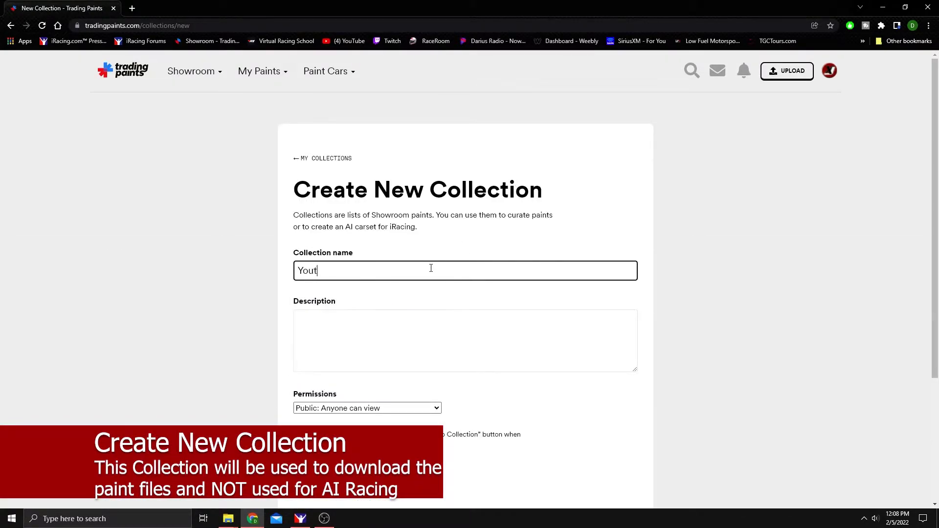
text(ube SuperLate Paint Collection)
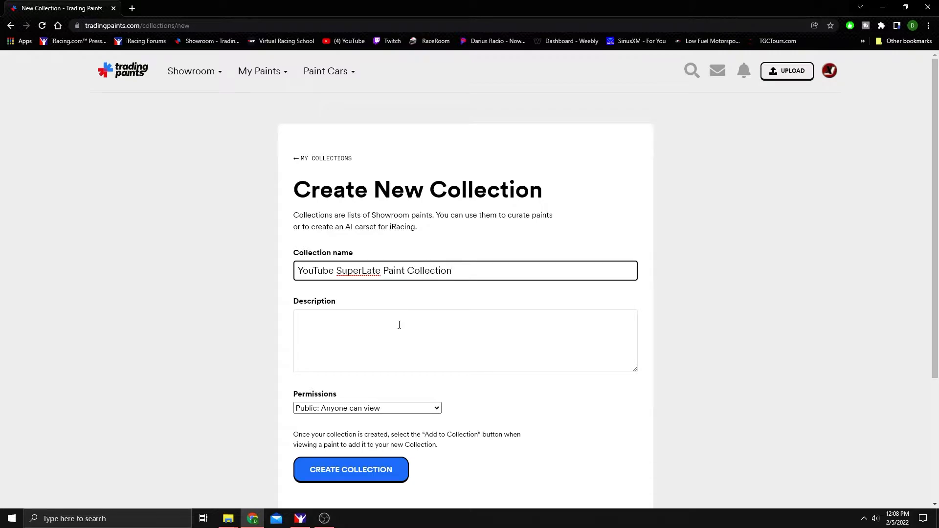
click(399, 324)
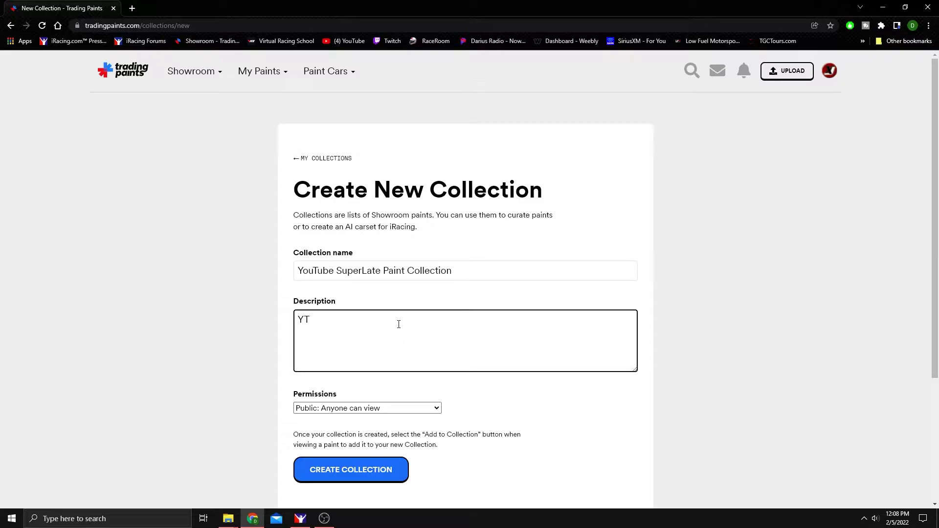
click(415, 408)
click(402, 429)
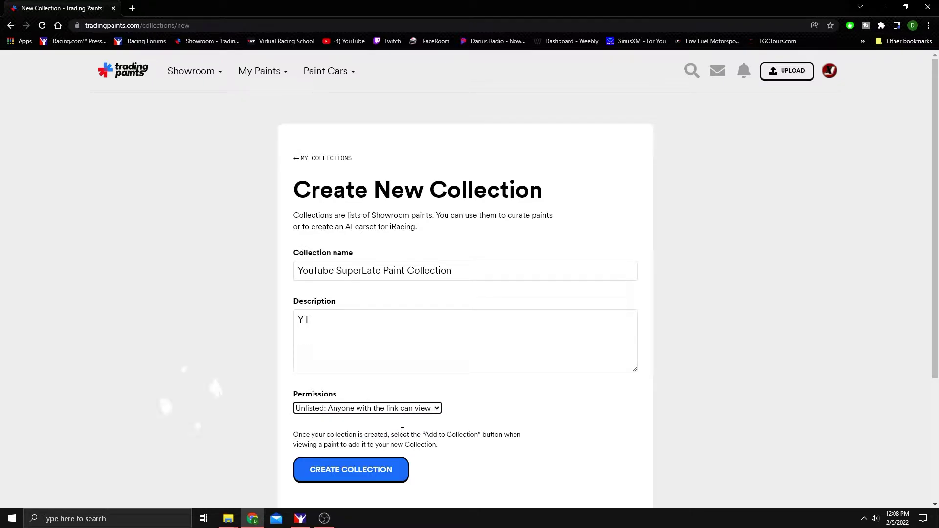
click(384, 470)
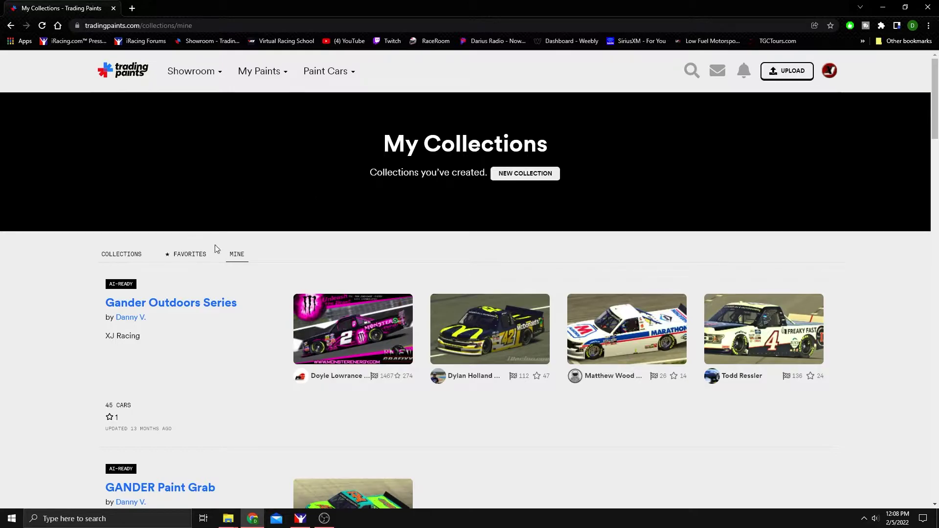
scroll(319, 266, down, 6)
scroll(318, 272, up, 5)
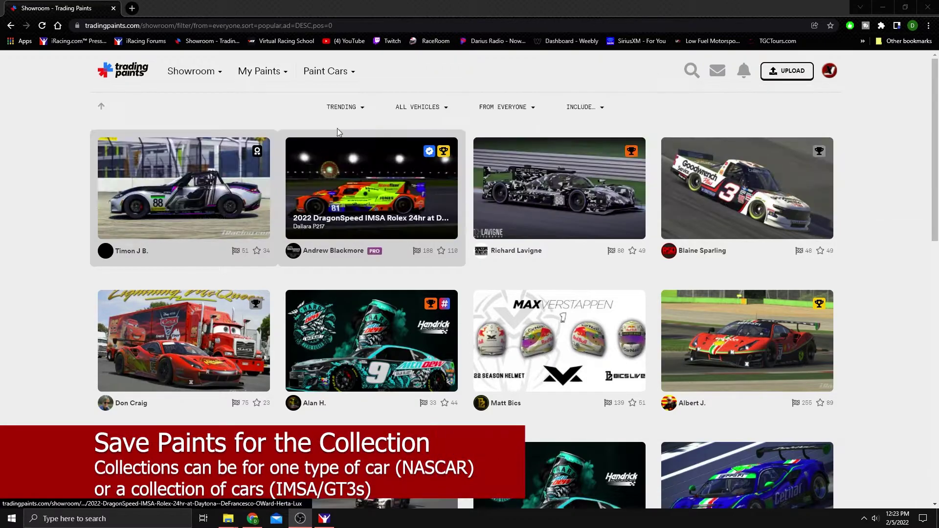
Filter paints to Super Late Model and add the white #8 Harrisons car to the collection.
click(419, 106)
scroll(428, 298, down, 4)
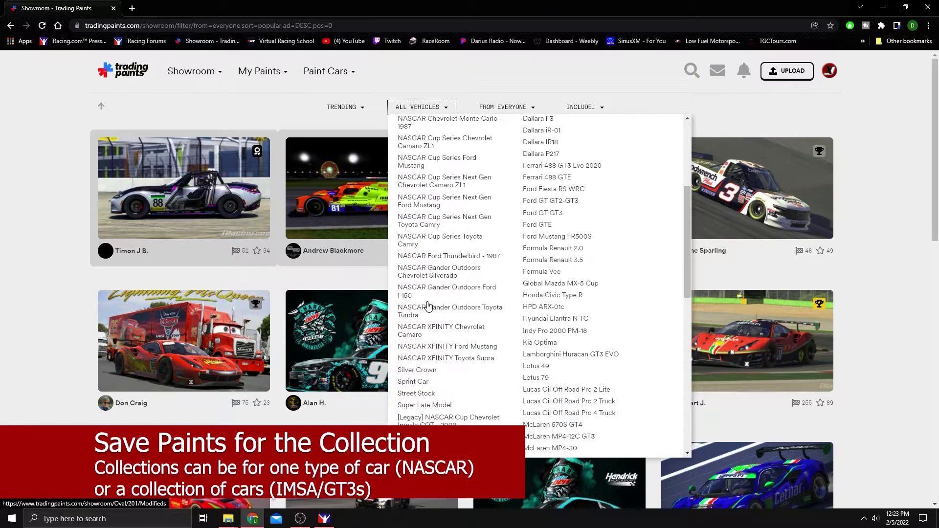
click(426, 406)
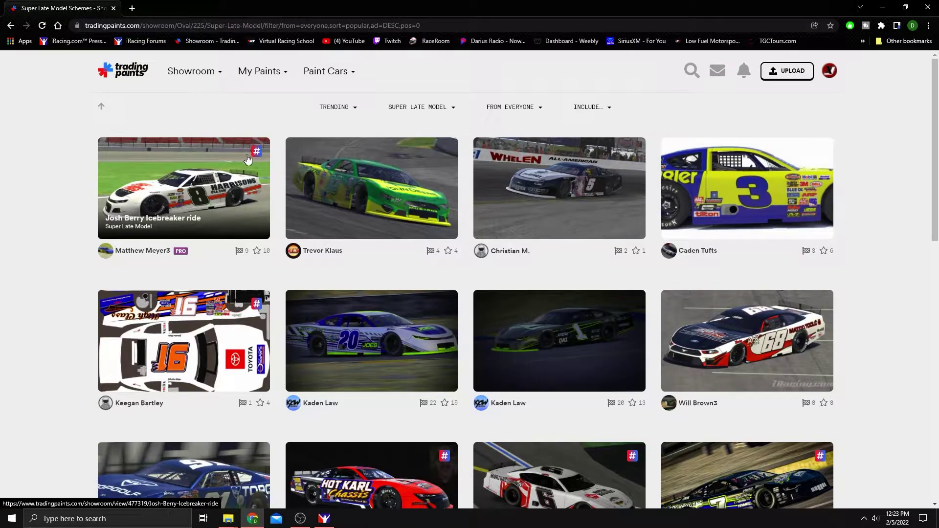
click(165, 223)
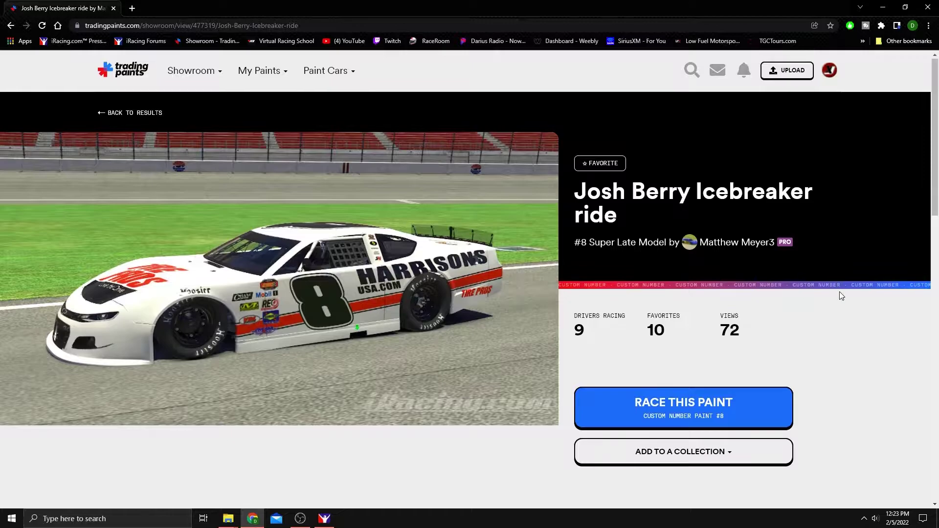
scroll(783, 298, down, 3)
click(724, 306)
scroll(731, 364, down, 5)
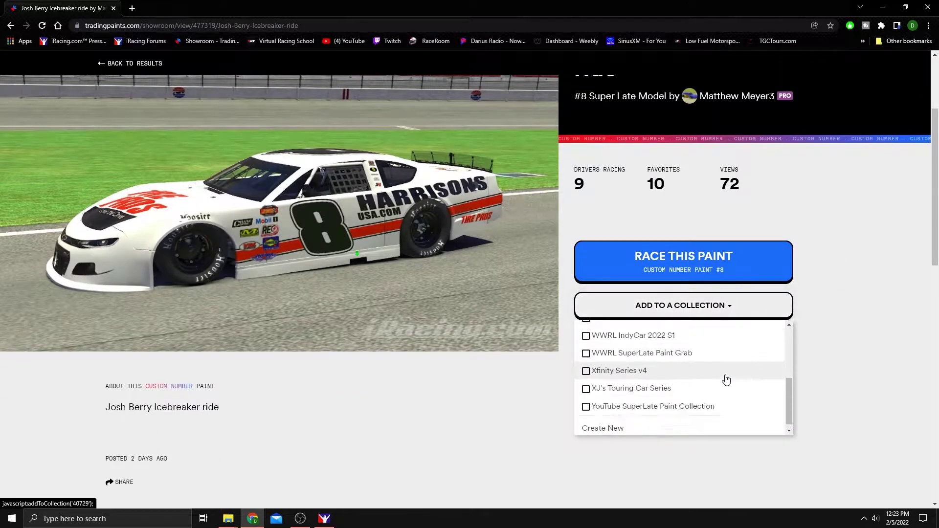
click(590, 406)
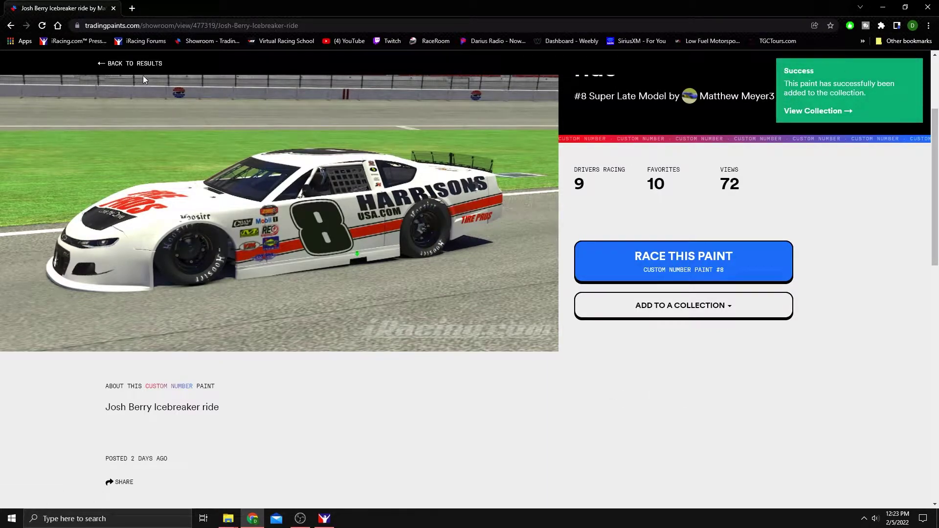
Add the green John Deere Ford paint to the YouTube SuperLate Paint Collection too.
click(131, 64)
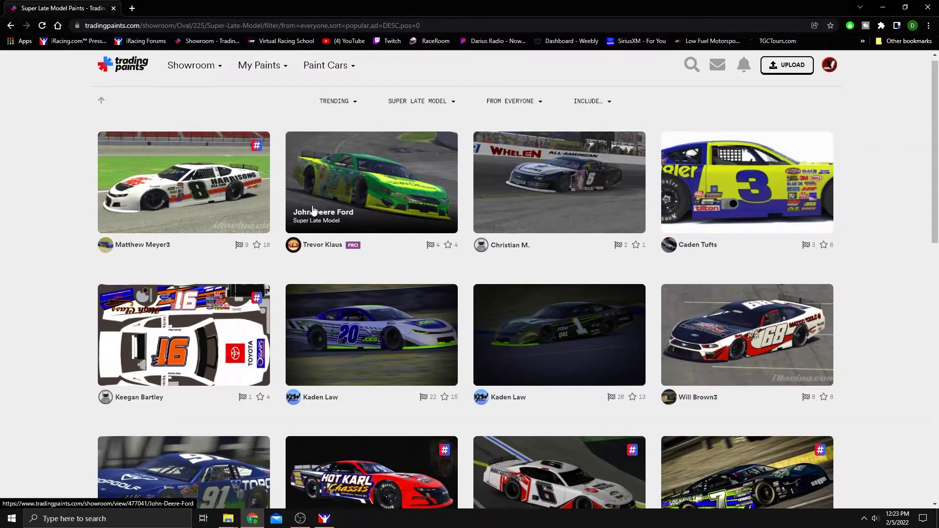
click(312, 212)
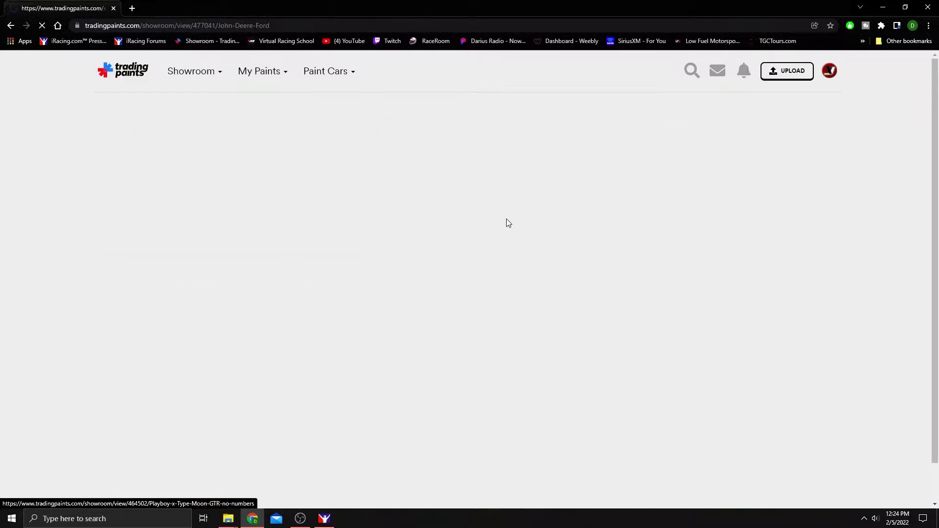
scroll(709, 313, down, 1)
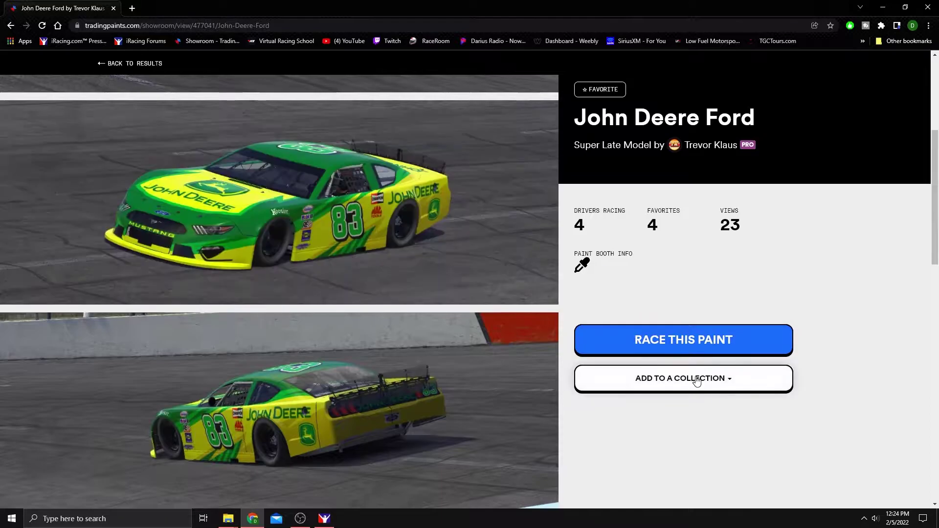
click(695, 383)
scroll(684, 429, down, 5)
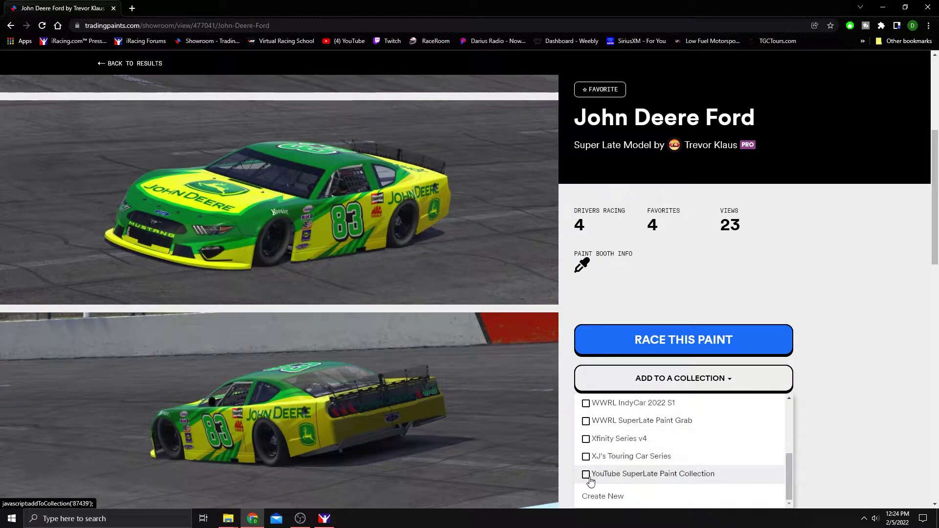
click(586, 475)
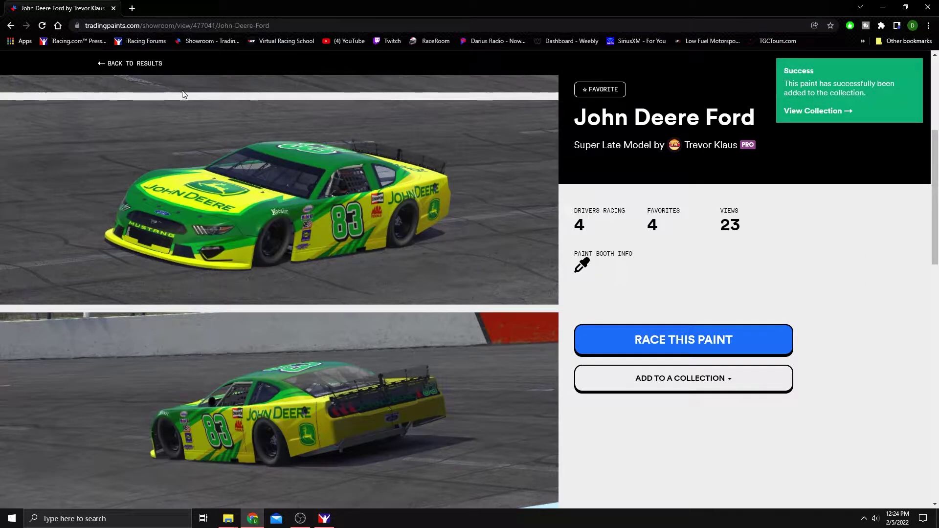
scroll(179, 88, up, 5)
From My Collections, start editing the YouTube SuperLate Paint Collection.
mouse_move(178, 80)
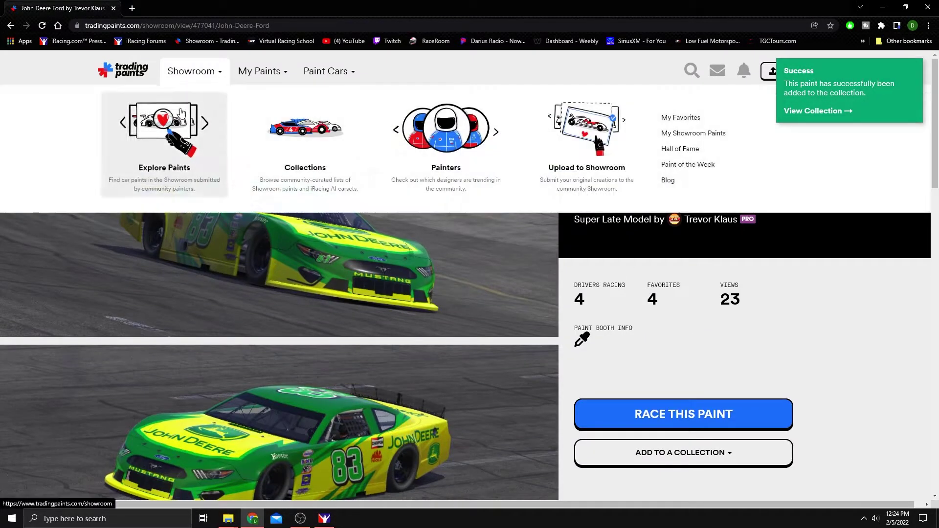
click(304, 152)
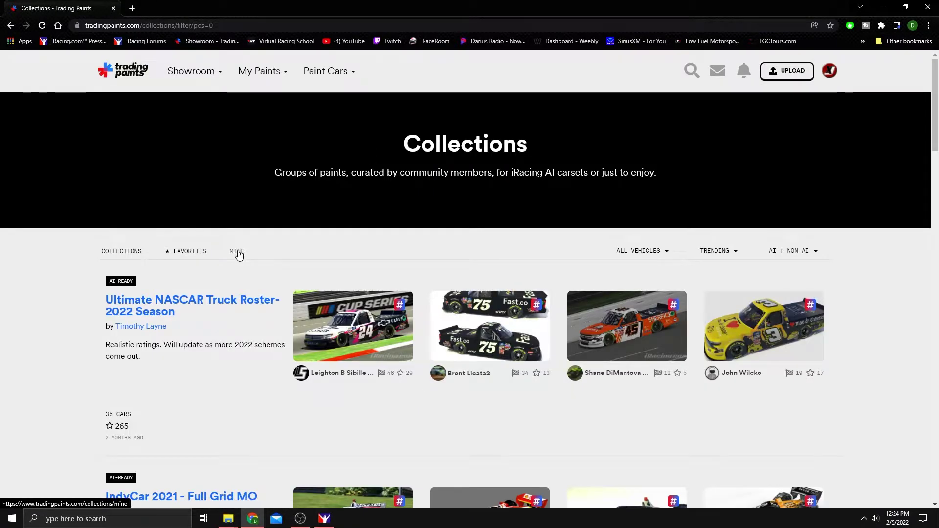
click(237, 254)
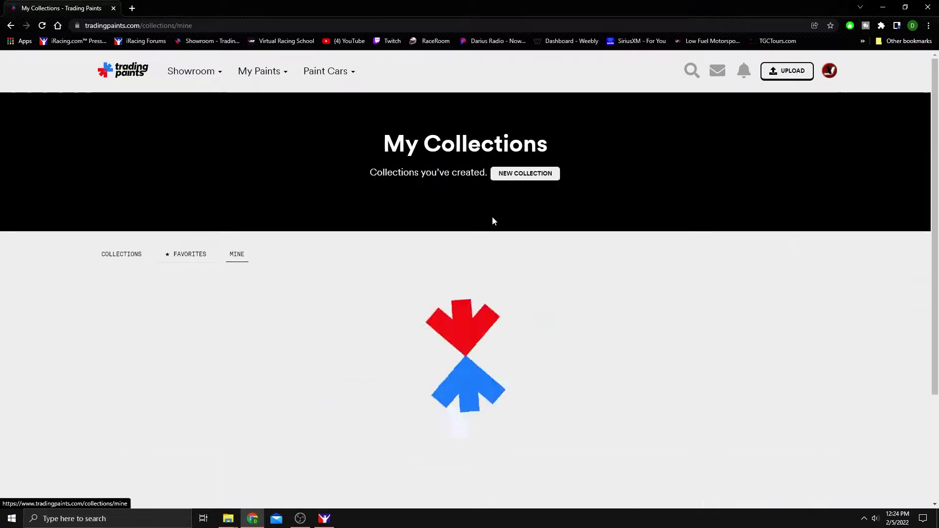
scroll(560, 284, down, 20)
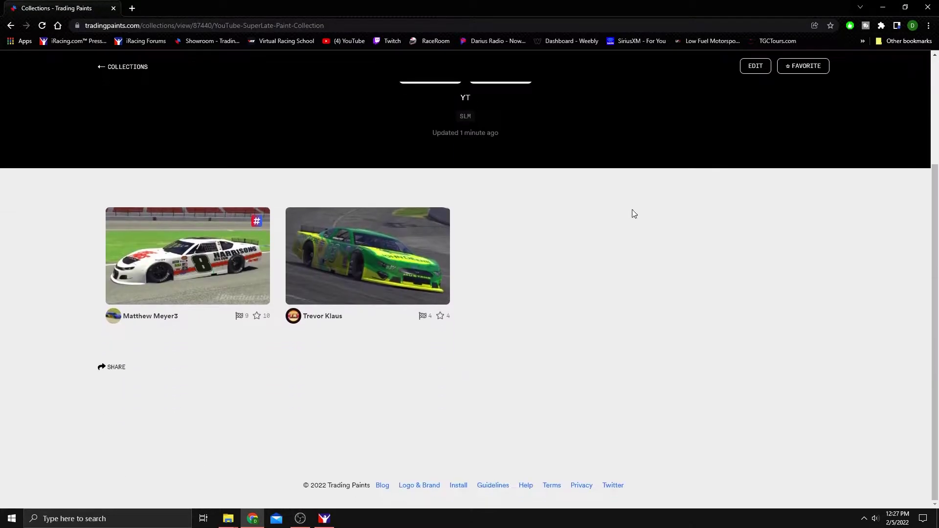
scroll(631, 247, up, 3)
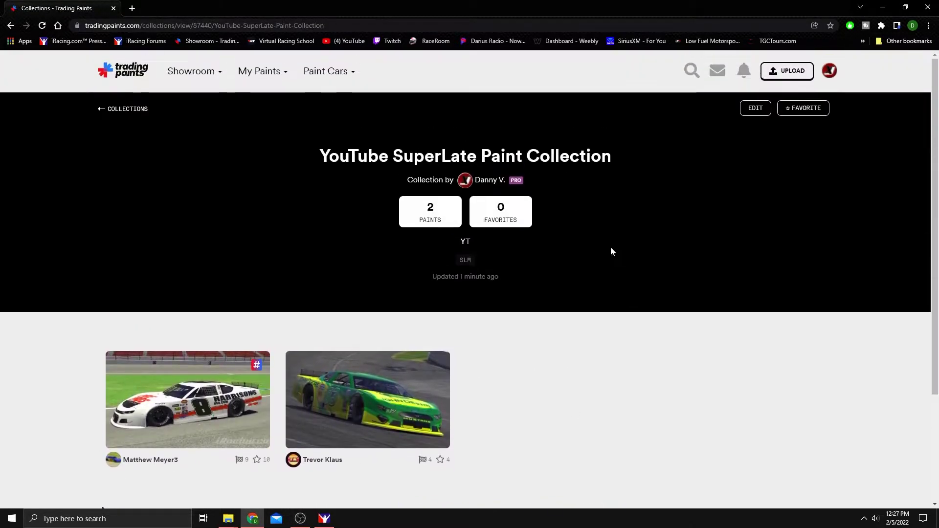
click(755, 108)
Turn the collection into an AI carset.
scroll(512, 285, down, 1)
scroll(512, 284, down, 5)
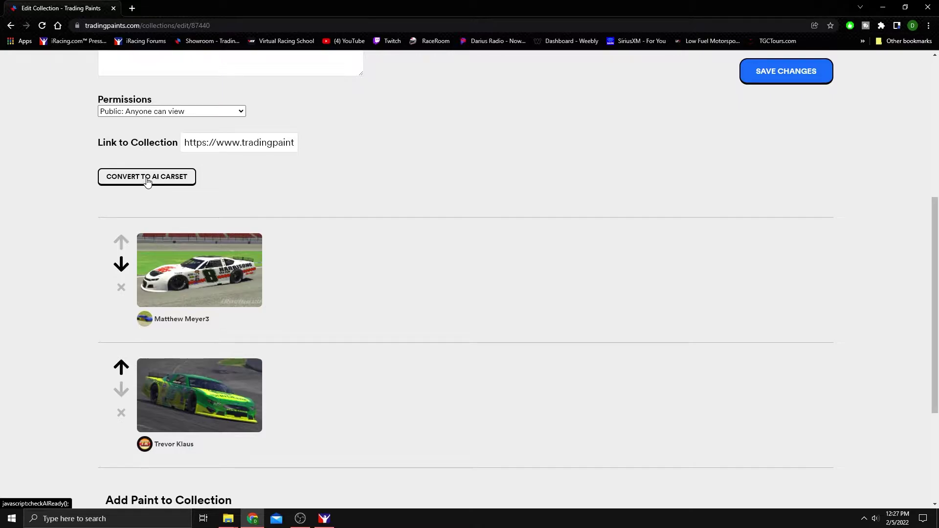
click(147, 178)
scroll(577, 196, down, 1)
scroll(577, 195, down, 2)
scroll(319, 253, up, 4)
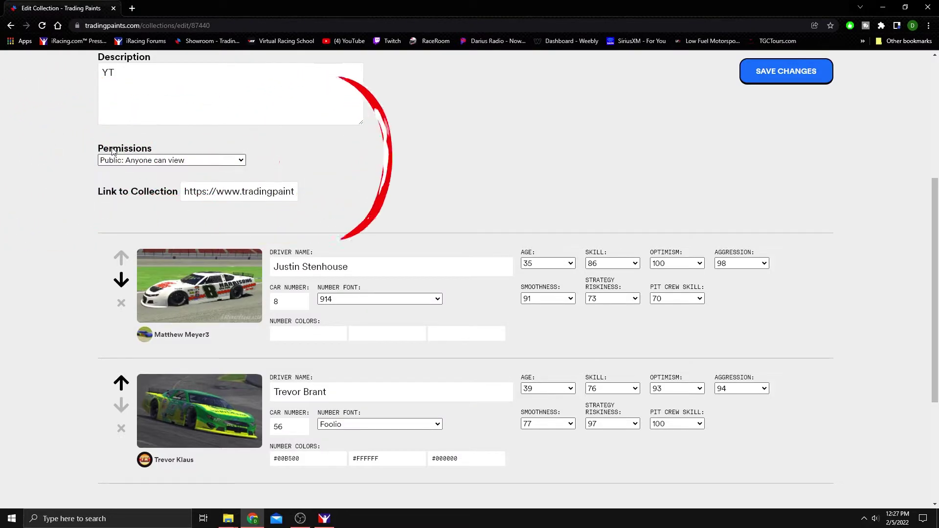
Keep the collection Unlisted and save the changes.
click(205, 166)
click(161, 182)
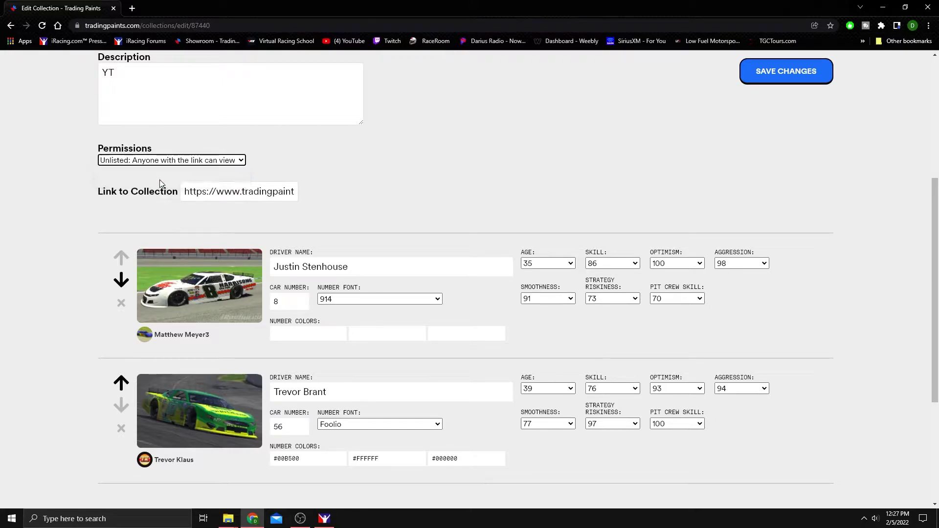
click(575, 164)
scroll(841, 275, down, 3)
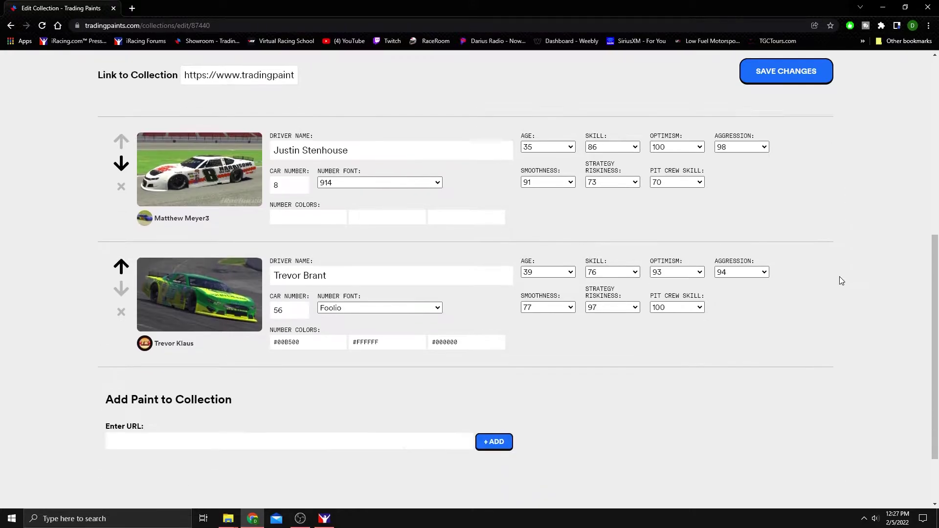
scroll(840, 277, up, 6)
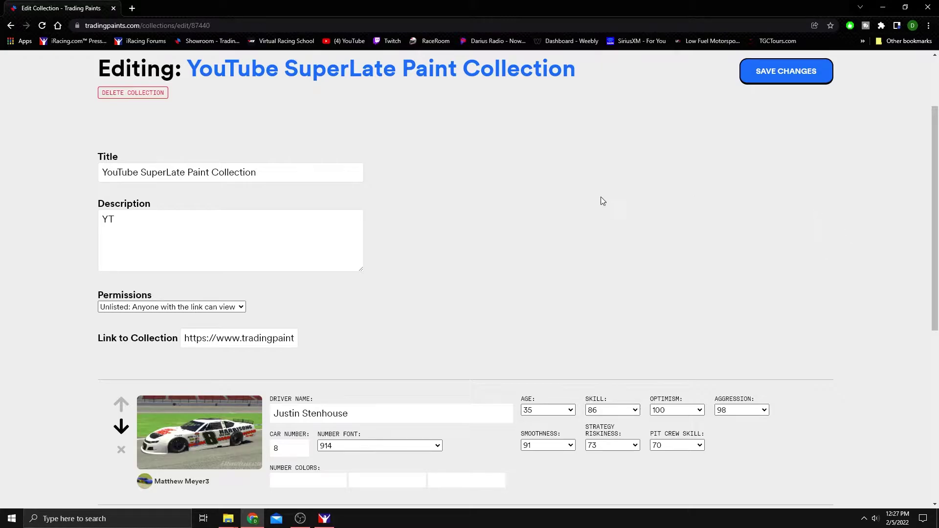
scroll(711, 236, down, 5)
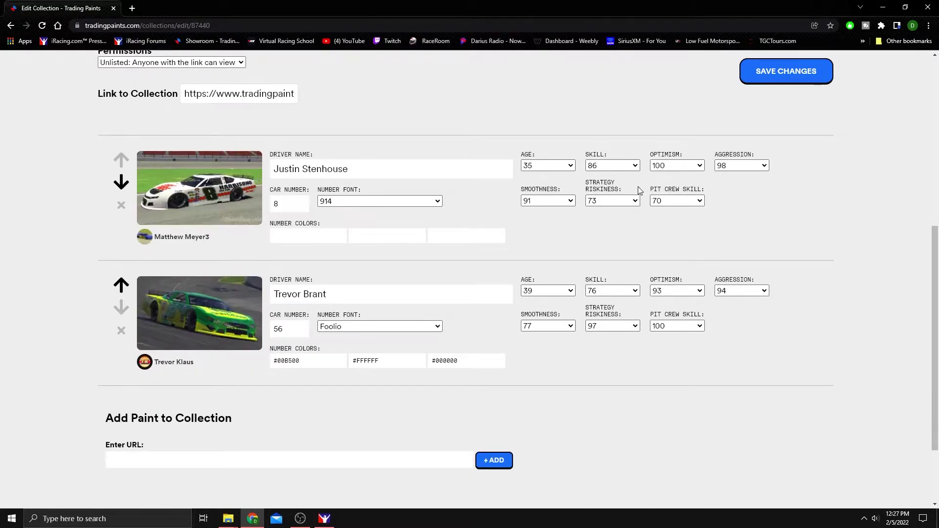
scroll(577, 162, up, 2)
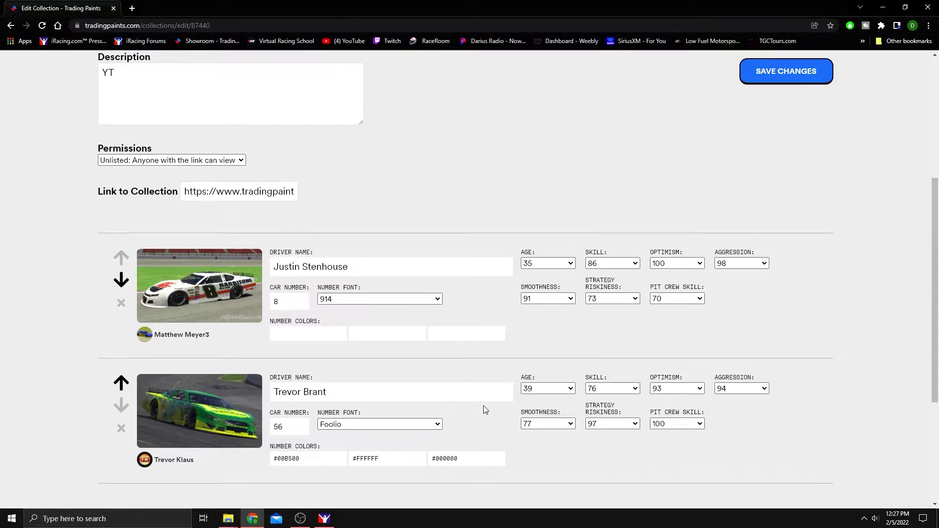
click(798, 79)
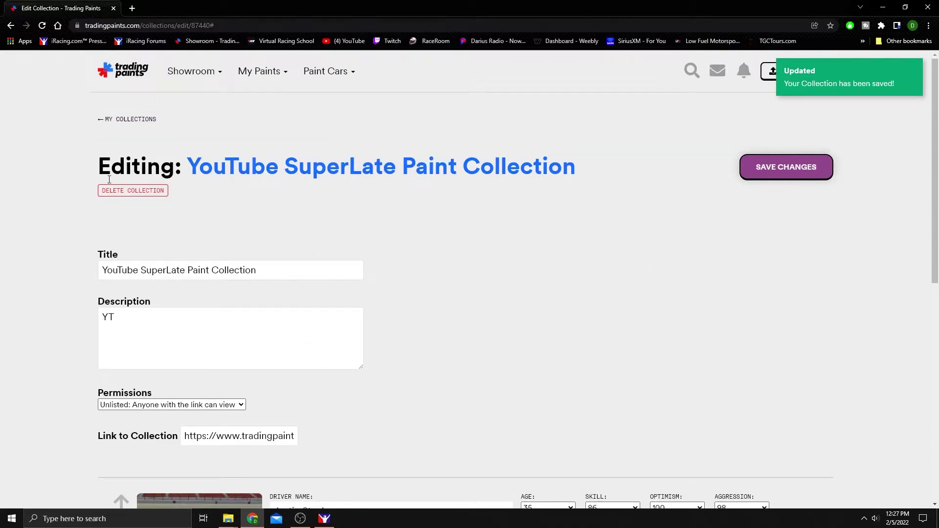
Leave the edit page, open the YouTube SuperLate Paint Collection from My Collections, and favorite it.
click(130, 119)
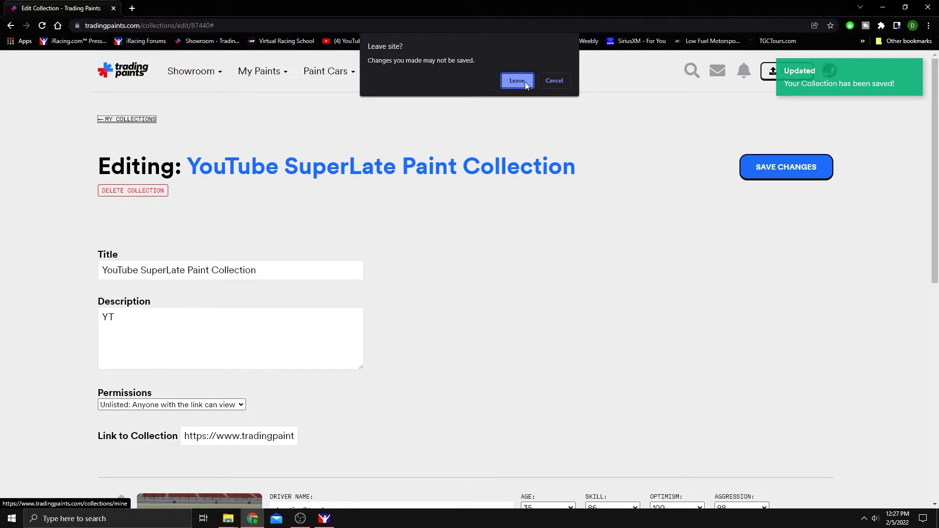
click(517, 81)
scroll(643, 306, down, 7)
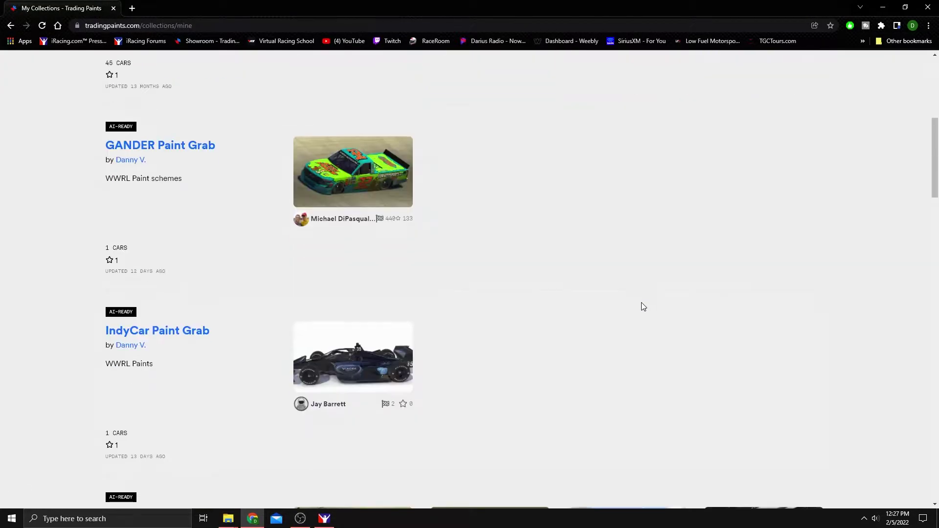
scroll(643, 307, down, 20)
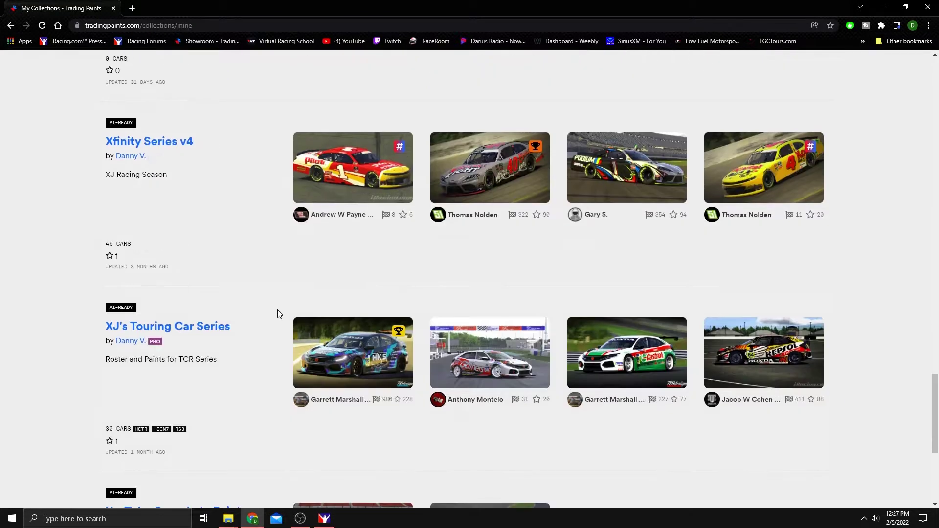
scroll(276, 310, down, 5)
click(172, 244)
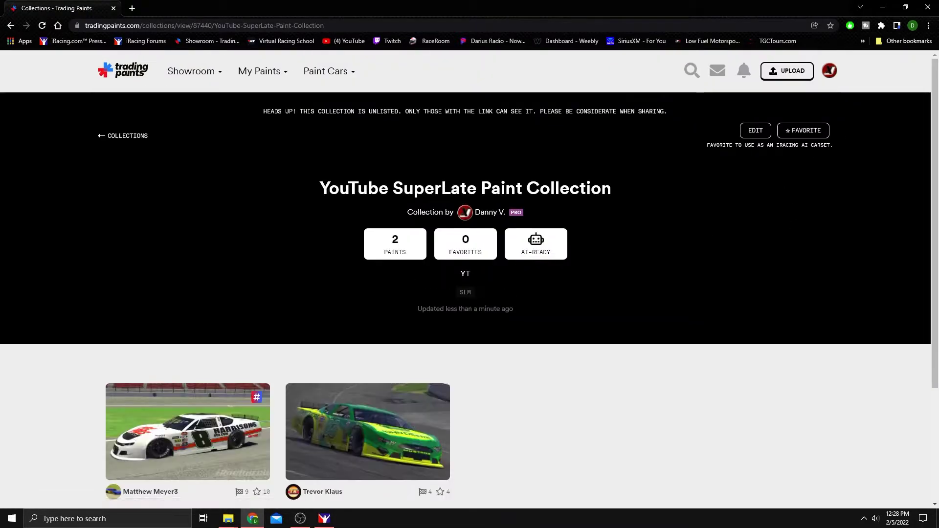
click(798, 131)
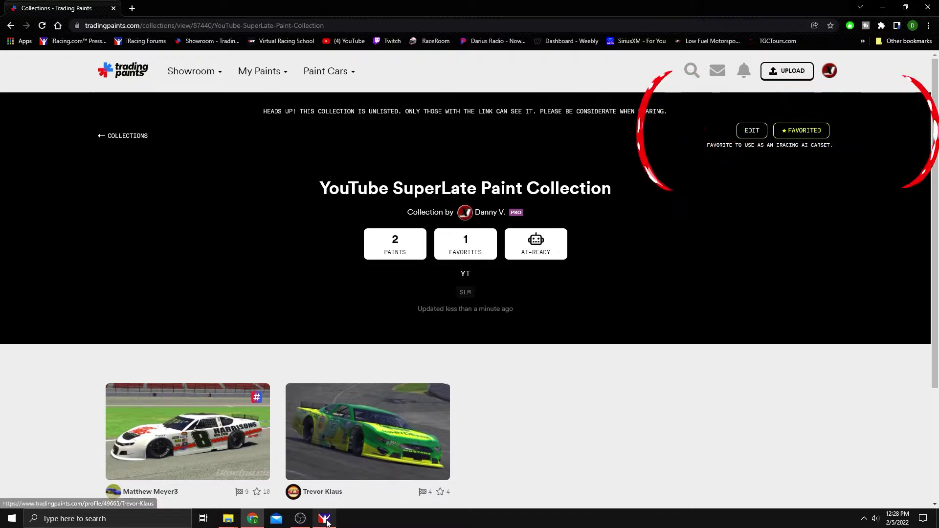
mouse_move(326, 520)
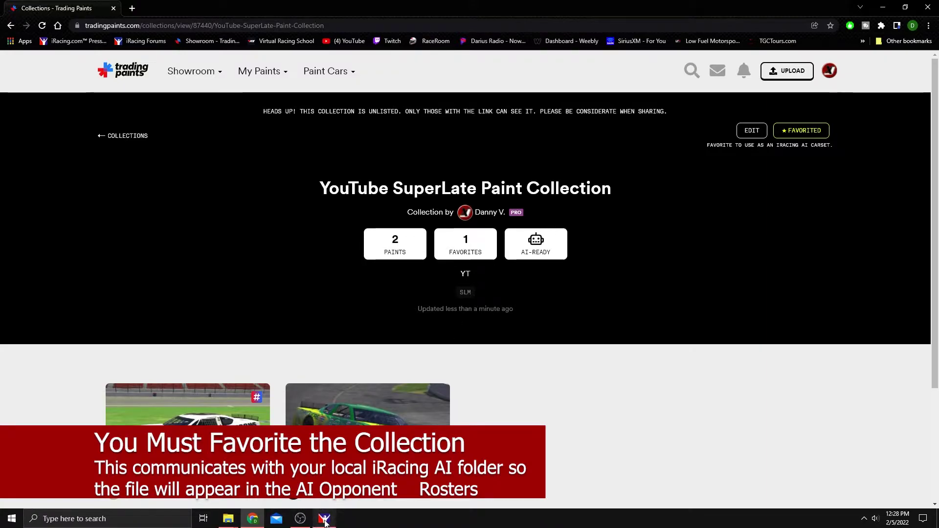
Return to iRacing and scroll Opponent Rosters to find 'YouTube SuperLate Paint Collection - 87440'.
click(325, 522)
scroll(527, 312, down, 10)
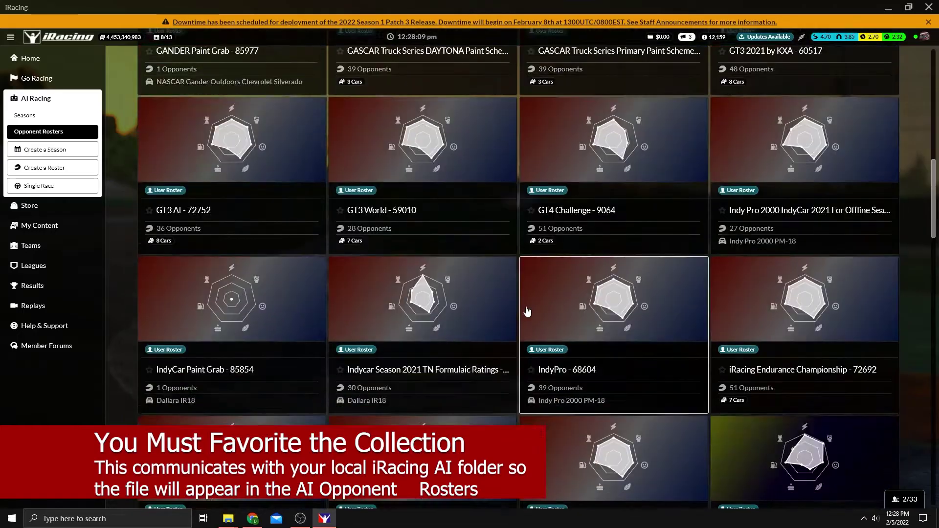
scroll(527, 312, down, 15)
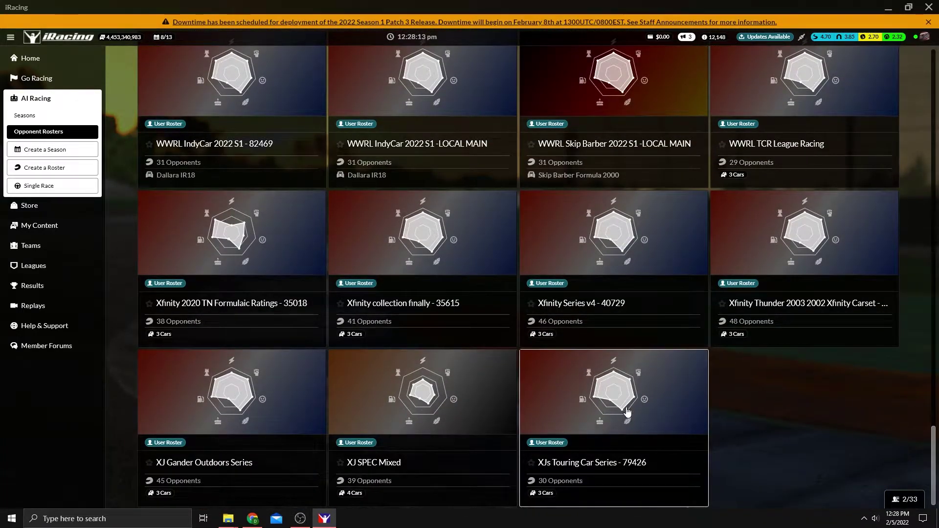
scroll(887, 117, up, 5)
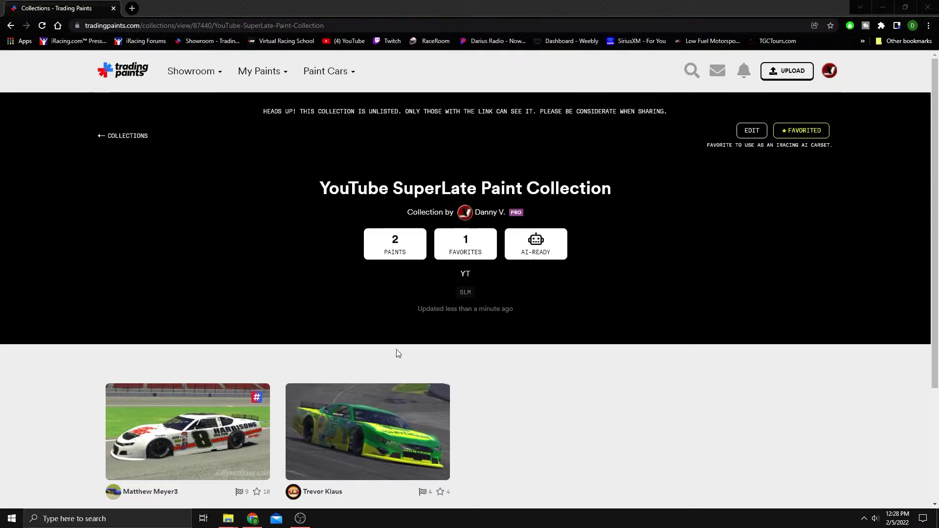
click(883, 8)
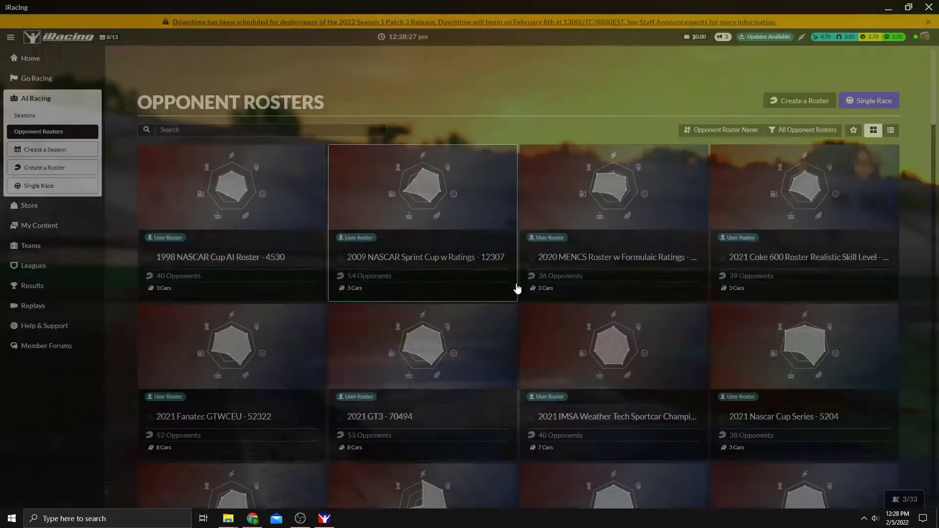
scroll(525, 269, down, 6)
scroll(525, 269, down, 20)
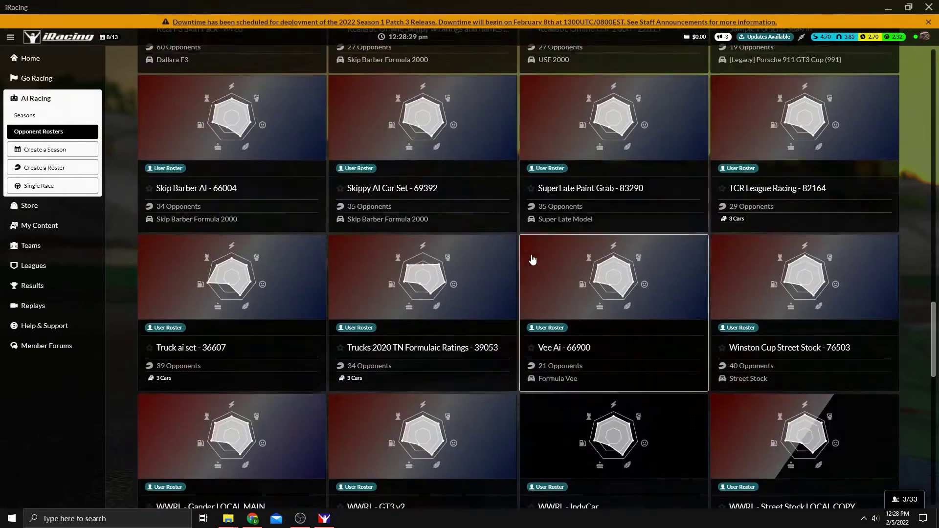
scroll(518, 295, down, 1)
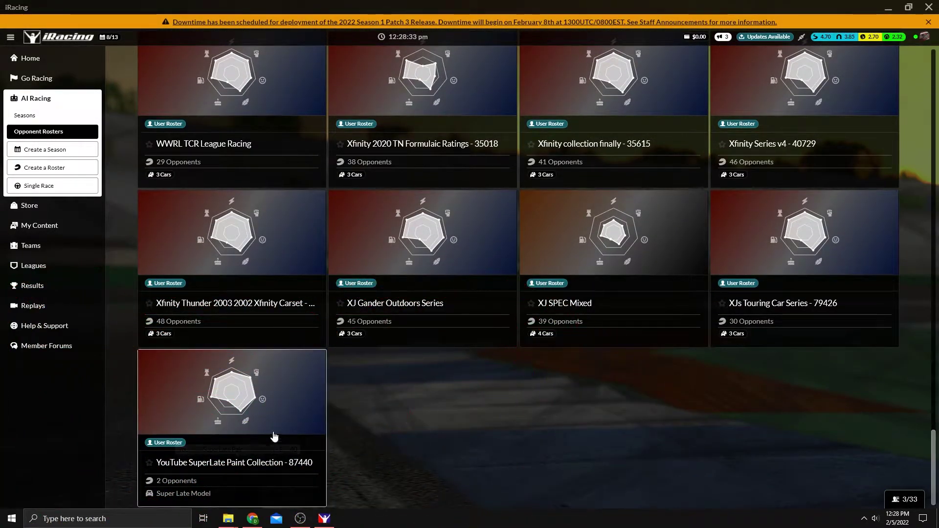
click(233, 451)
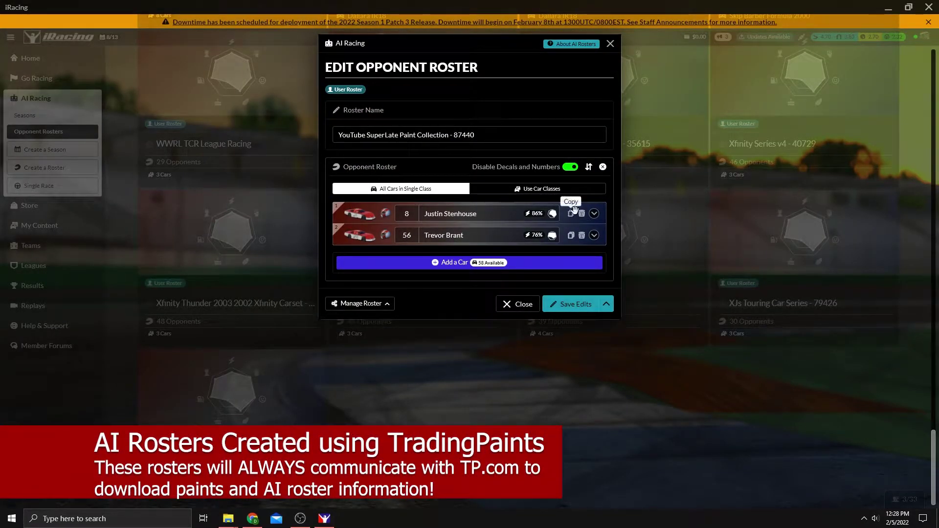
click(595, 214)
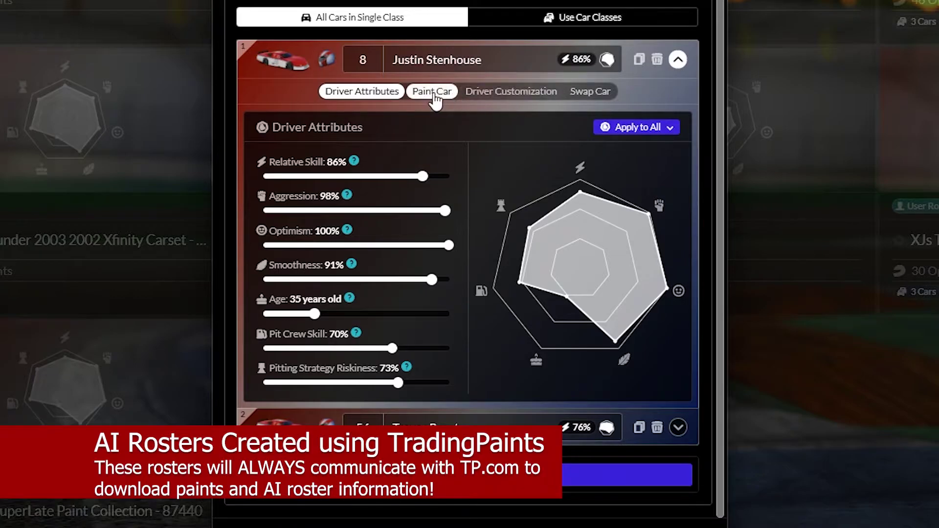
click(431, 94)
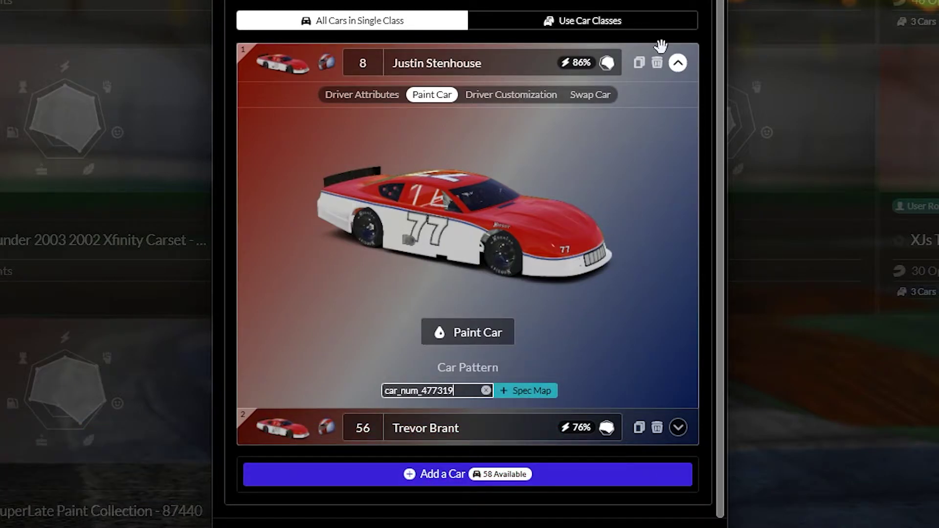
click(678, 63)
click(681, 125)
click(426, 135)
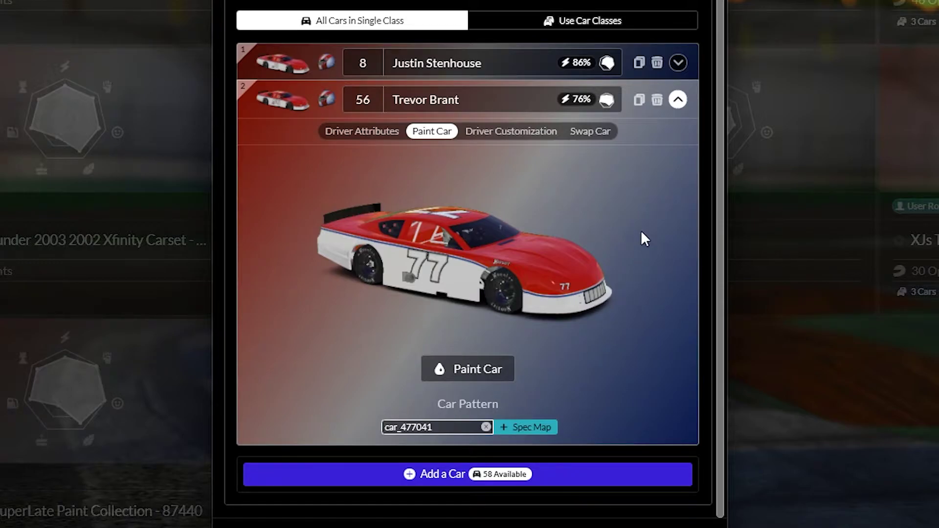
click(678, 101)
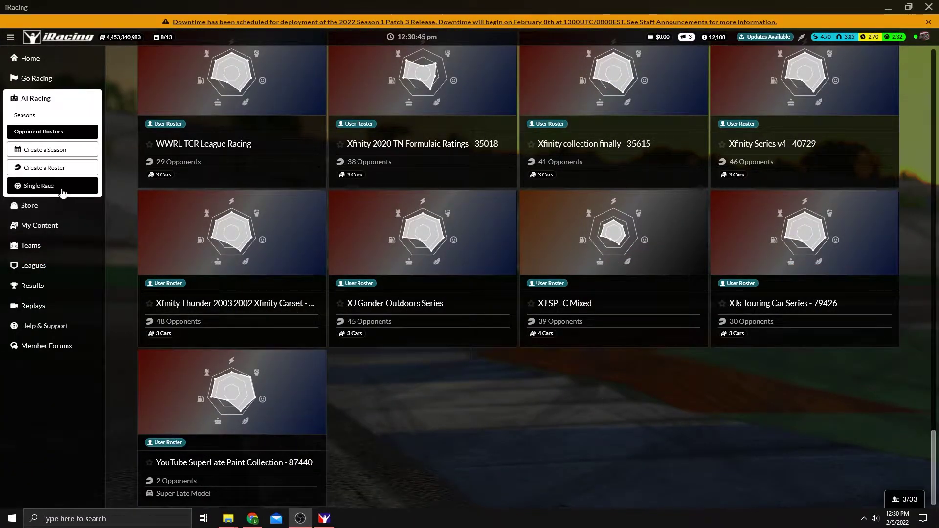
Start a Single Race and step through Weather, Race Sessions, Race Options and Your Car.
click(60, 190)
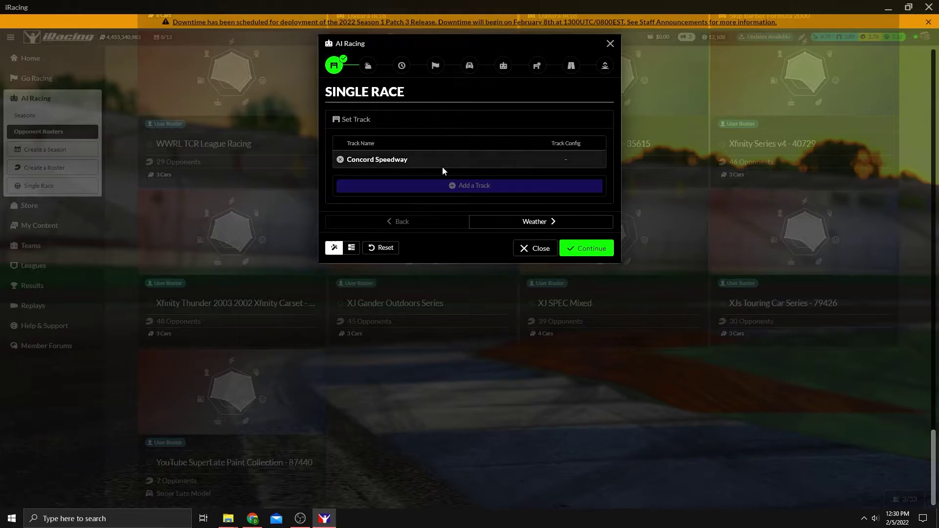
click(368, 66)
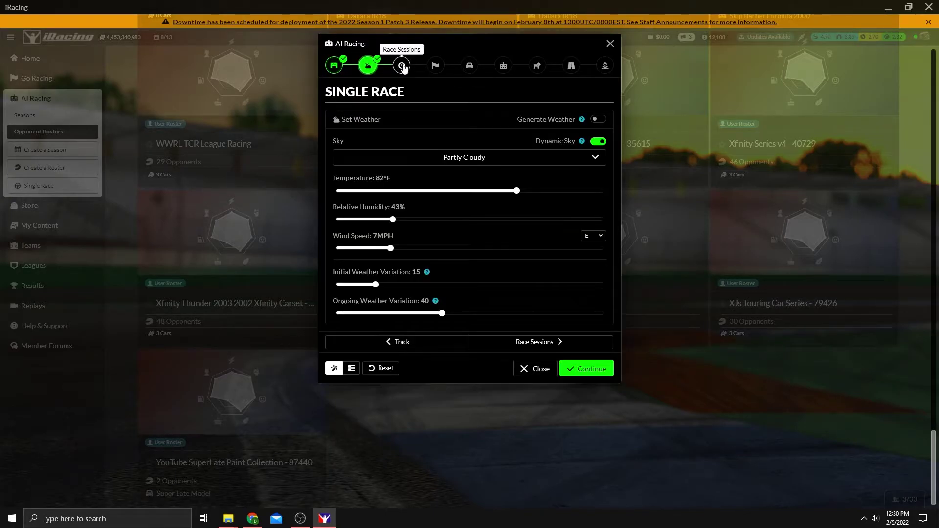
click(401, 66)
click(436, 65)
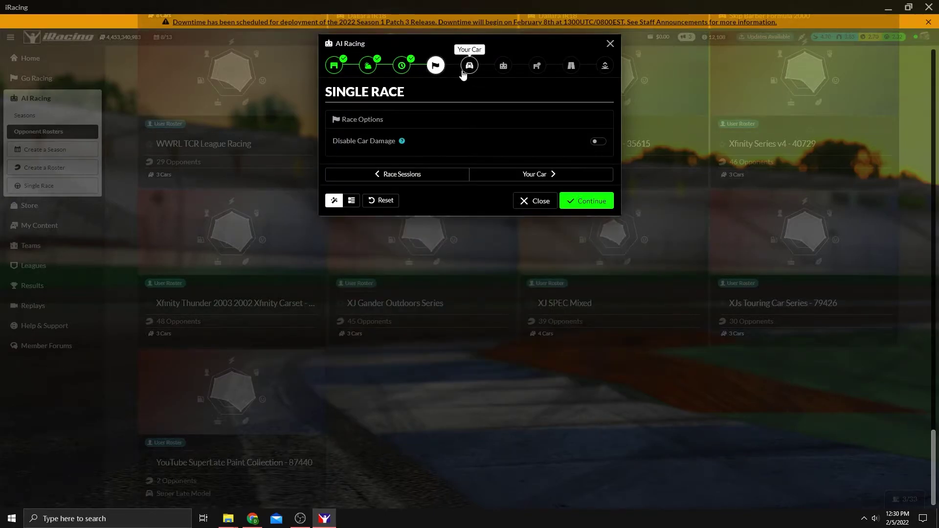
click(471, 70)
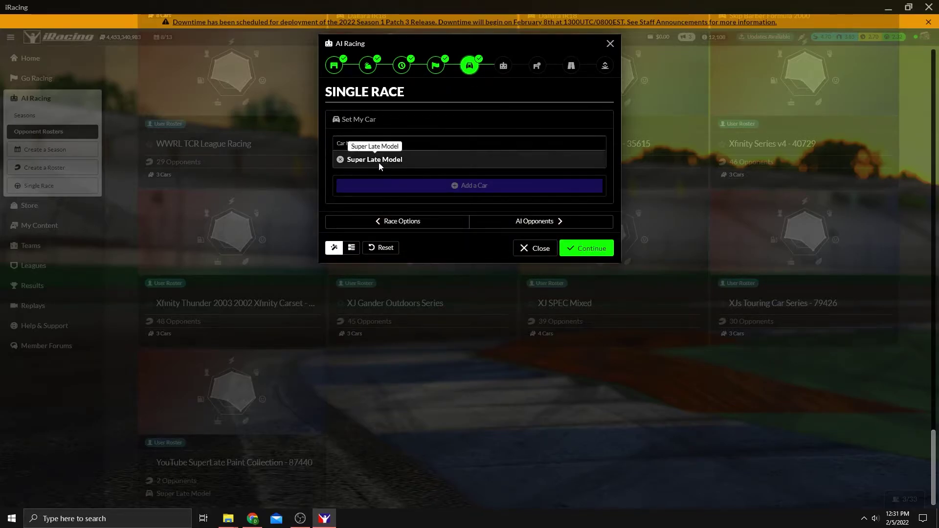
Set the AI opponents to 1 of 2 drivers, then continue through track options, conditions and time of day.
click(503, 70)
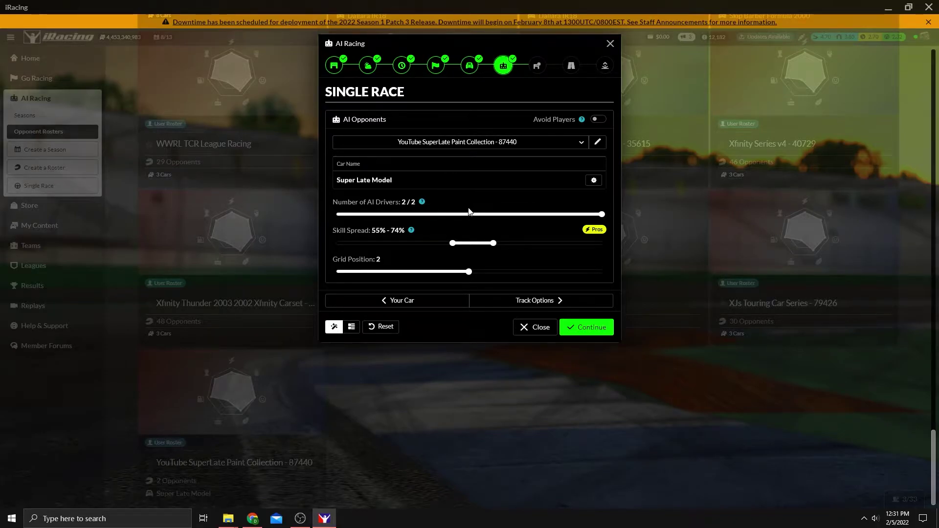
mouse_move(605, 219)
mouse_down()
mouse_move(359, 224)
mouse_move(589, 214)
mouse_up()
click(538, 65)
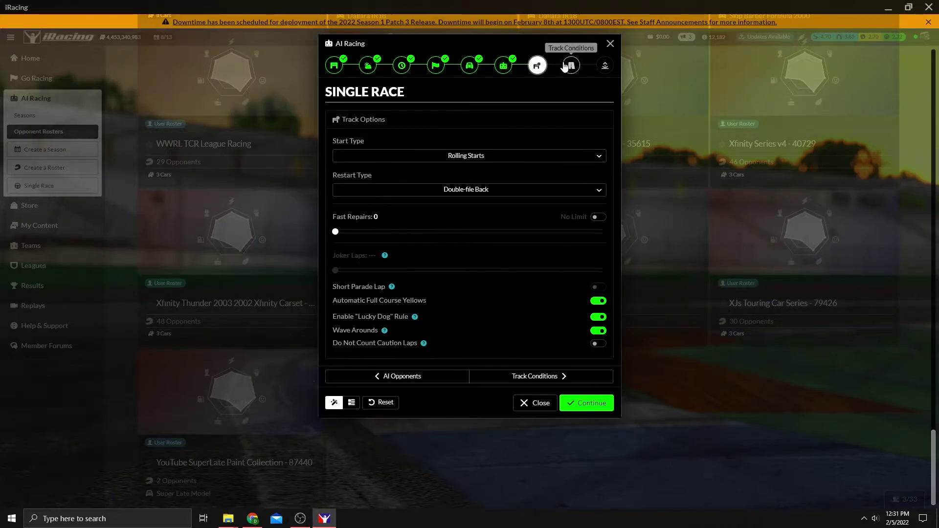
click(571, 67)
click(604, 65)
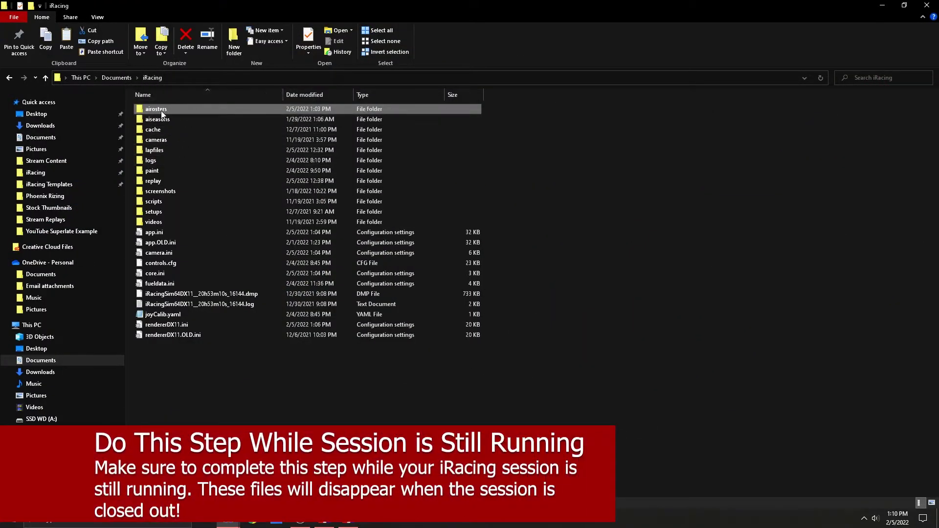
Open airosters, then the 'YouTube SuperLate Paint Collection - 87440' roster folder.
mouse_move(160, 110)
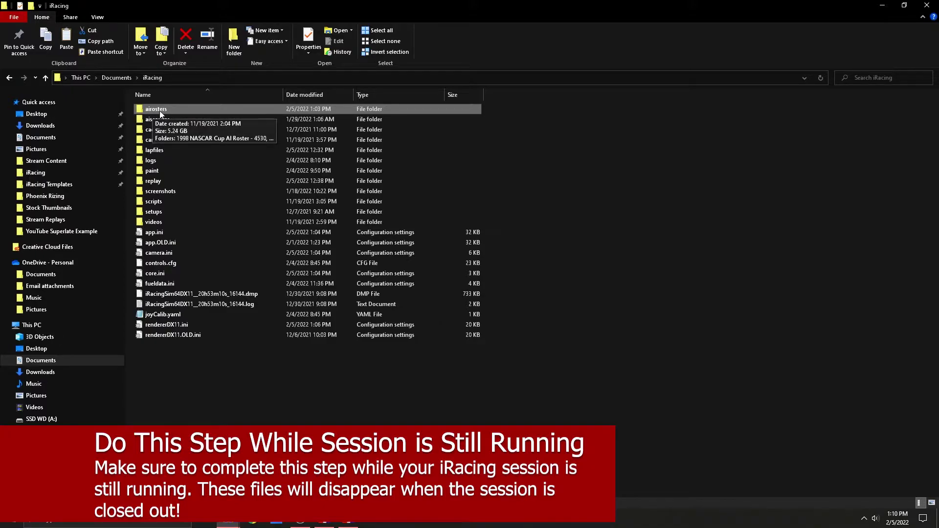
double_click(159, 110)
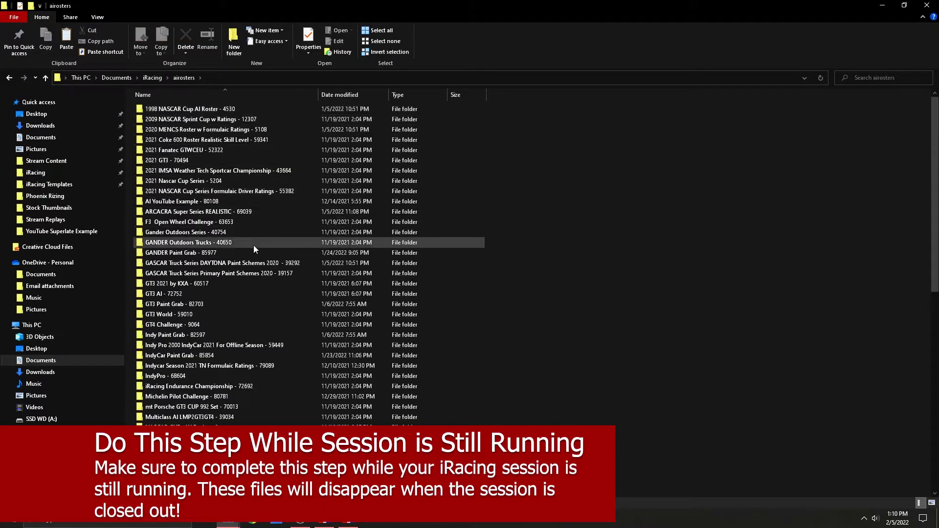
scroll(253, 245, down, 5)
scroll(252, 246, down, 5)
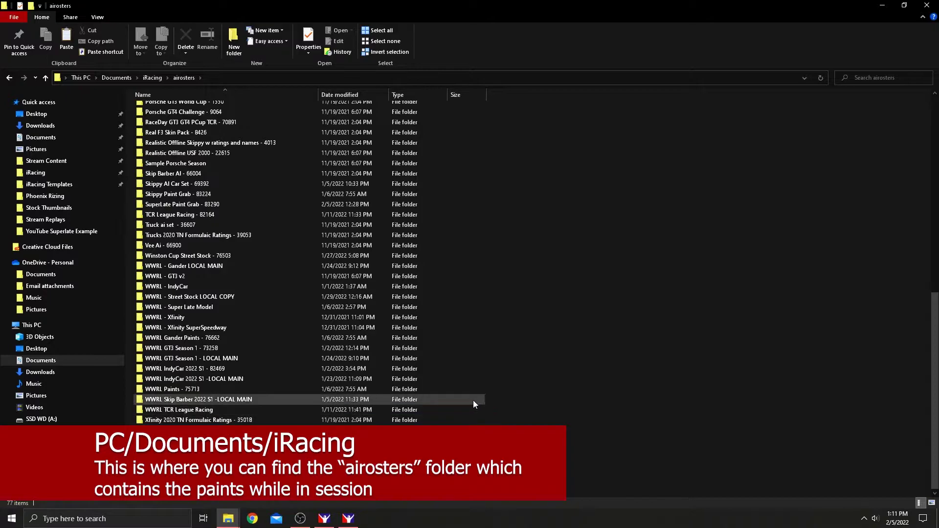
double_click(220, 430)
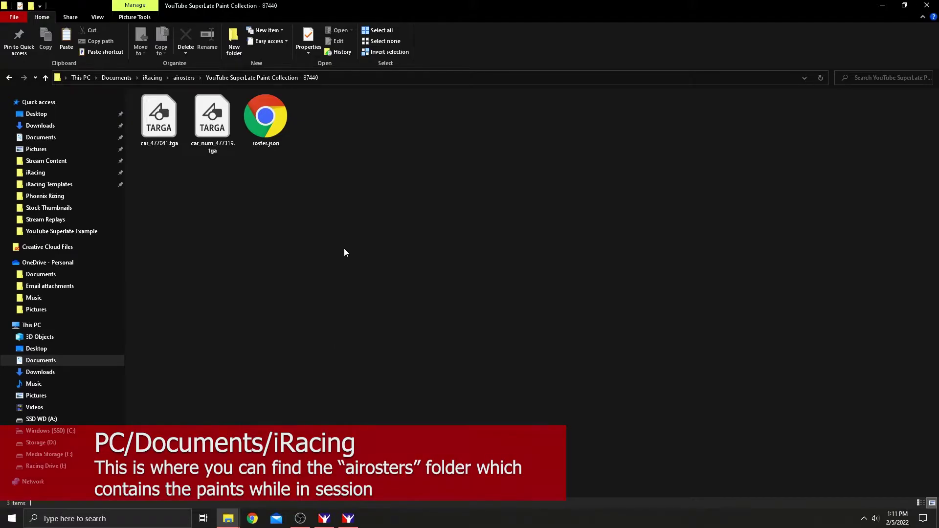
Create a new folder named 'Paint Downloads' in the roster folder.
right_click(350, 228)
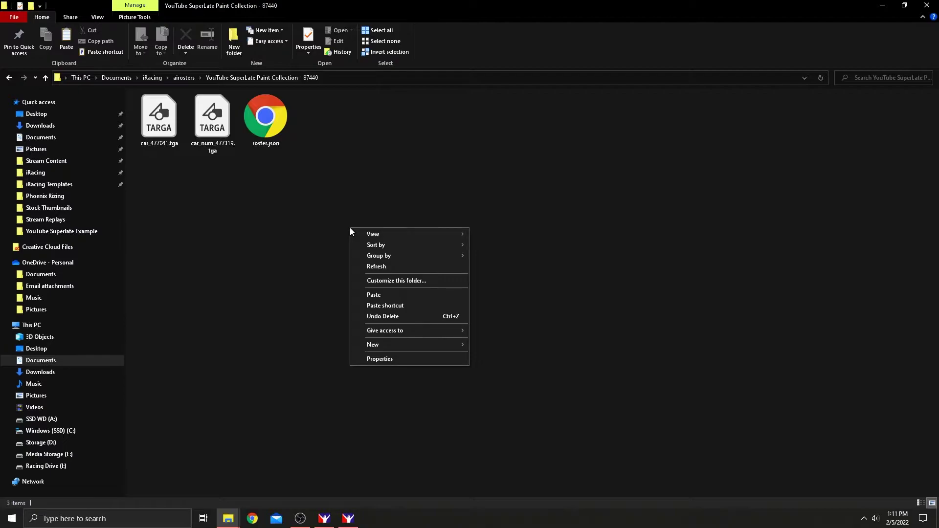
mouse_move(437, 343)
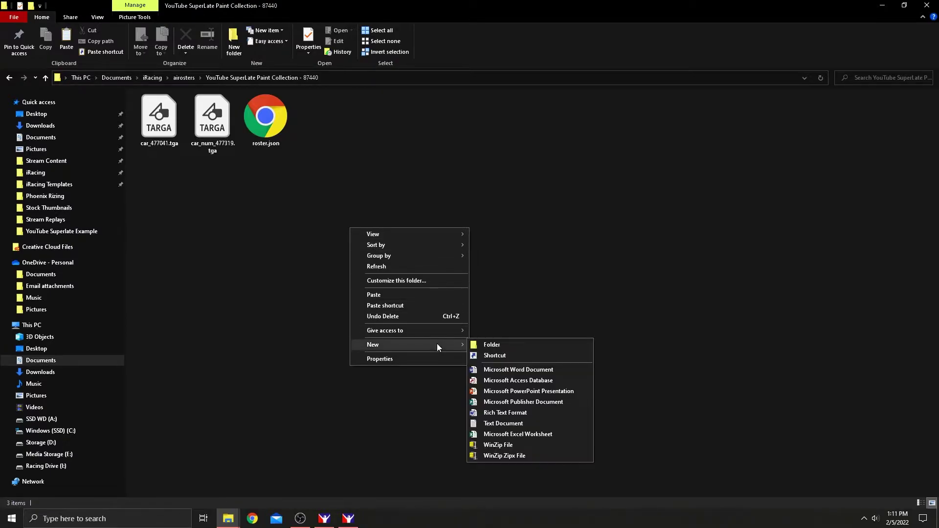
click(506, 342)
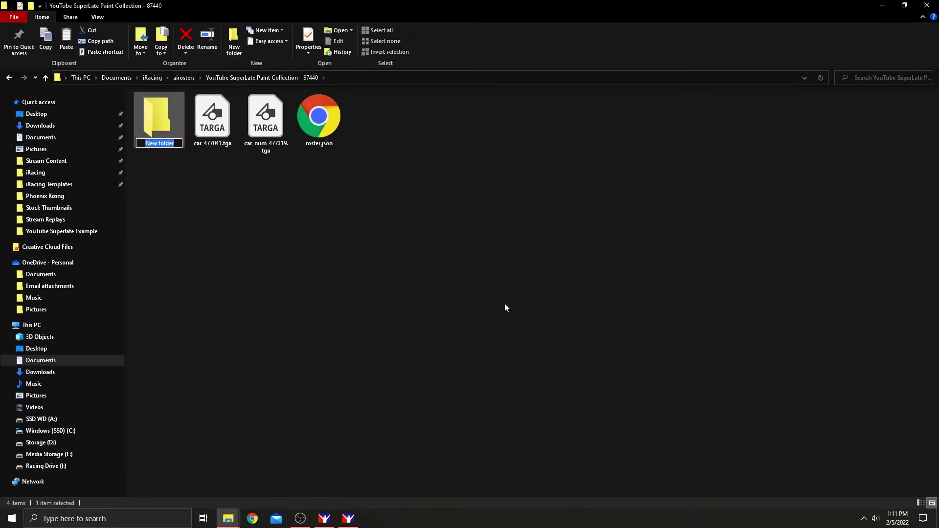
text(Paint Downl)
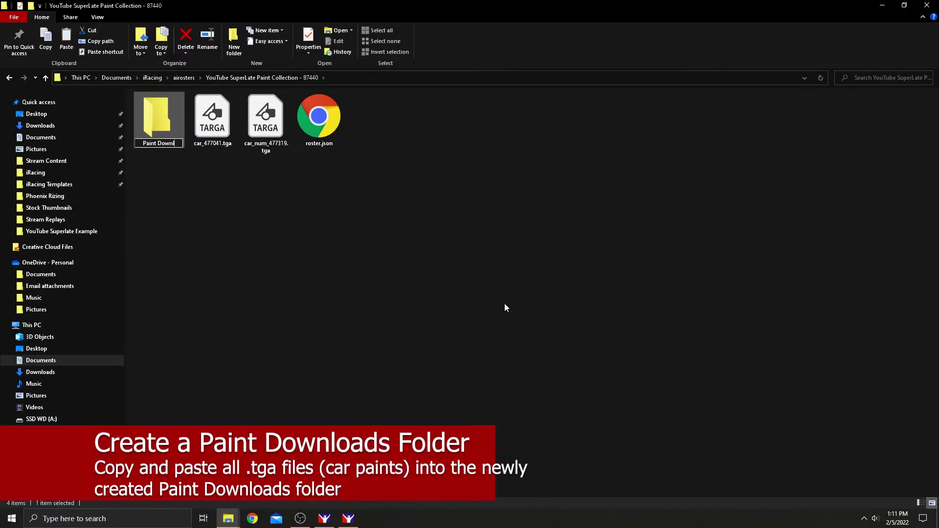
text(oads)
key(Return)
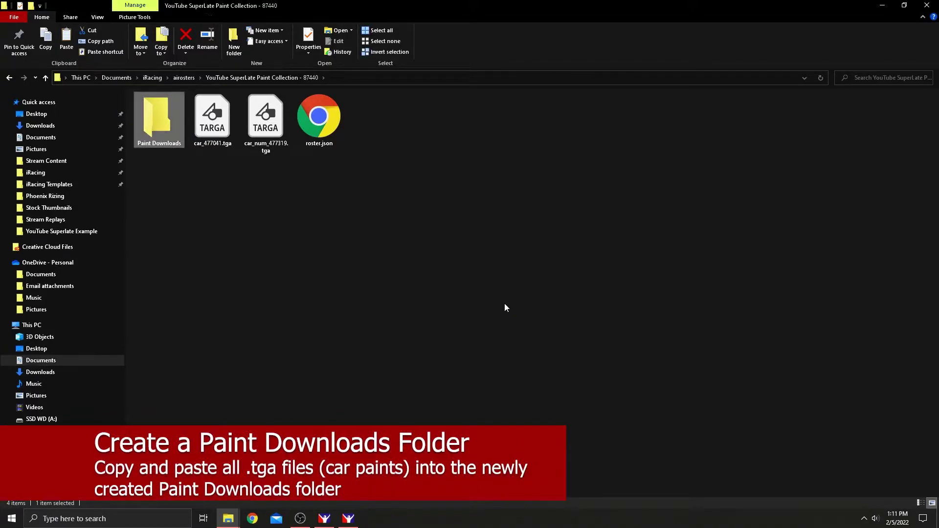
Copy car_477041.tga and car_num_477319.tga into Paint Downloads and confirm both are there.
click(203, 123)
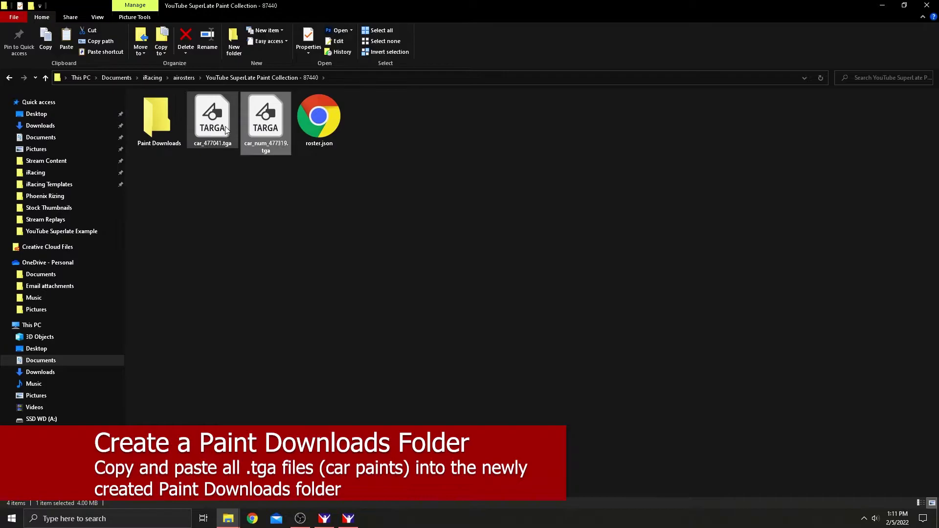
ctrl+click(260, 132)
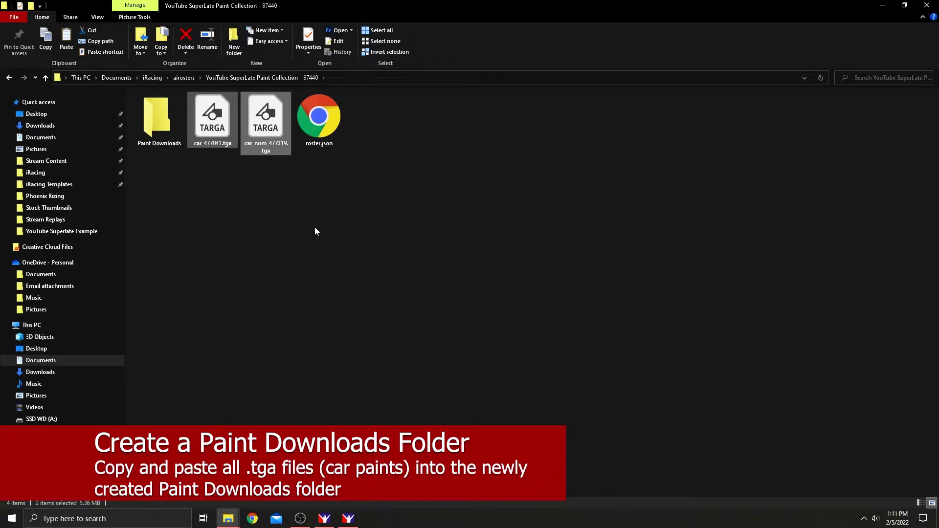
click(228, 202)
double_click(161, 124)
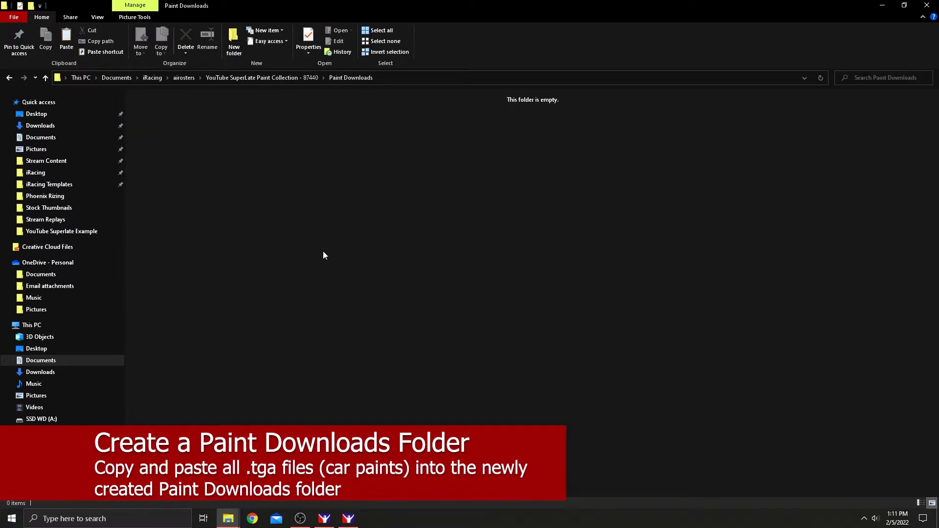
key(ctrl+v)
click(291, 176)
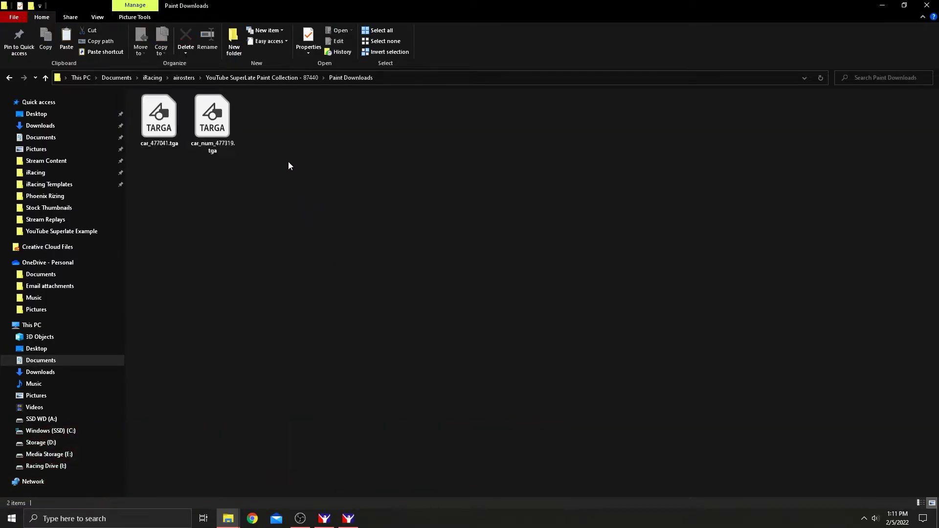
click(243, 78)
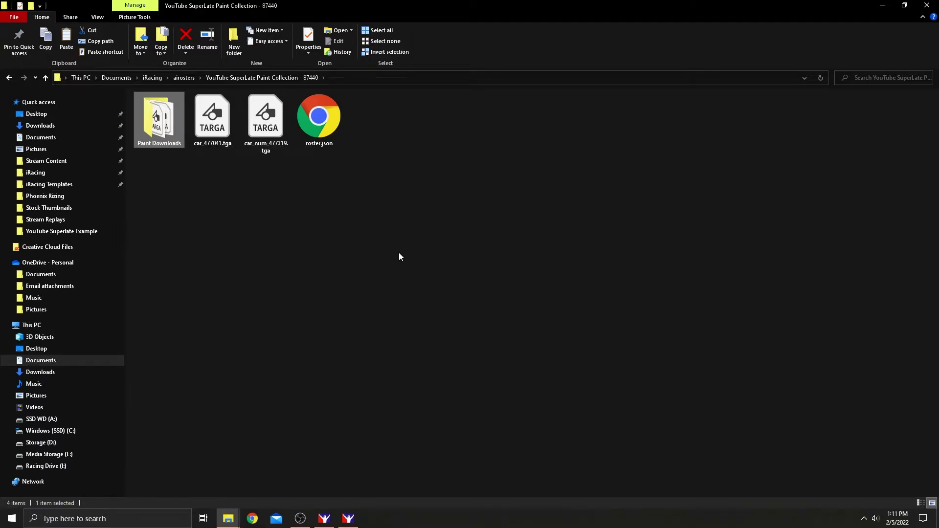
double_click(177, 140)
Go back to the roster folder, minimize Explorer, and quit the iRacing session with Yes.
click(258, 78)
click(882, 6)
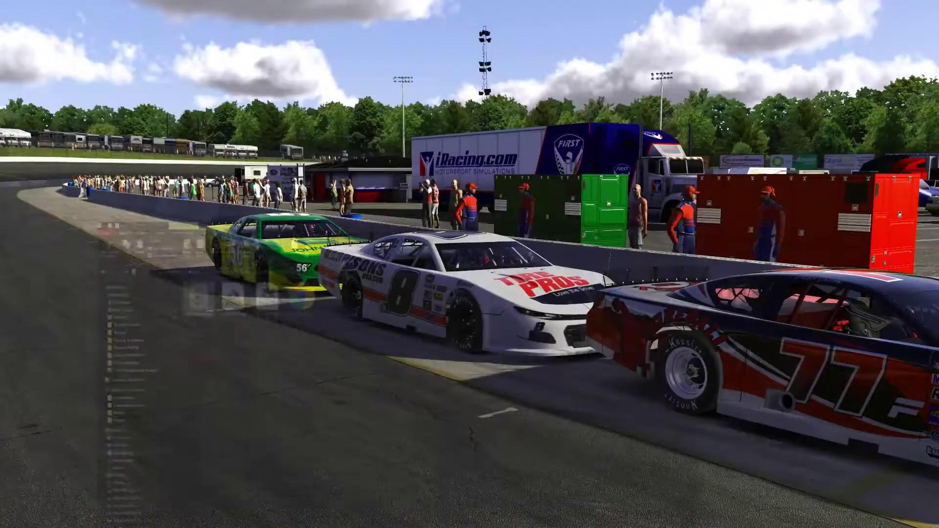
click(923, 73)
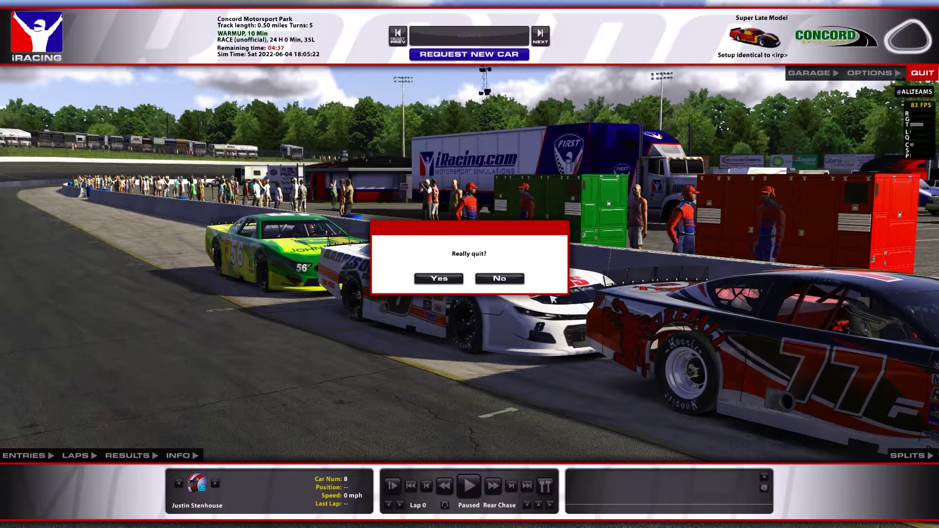
click(438, 279)
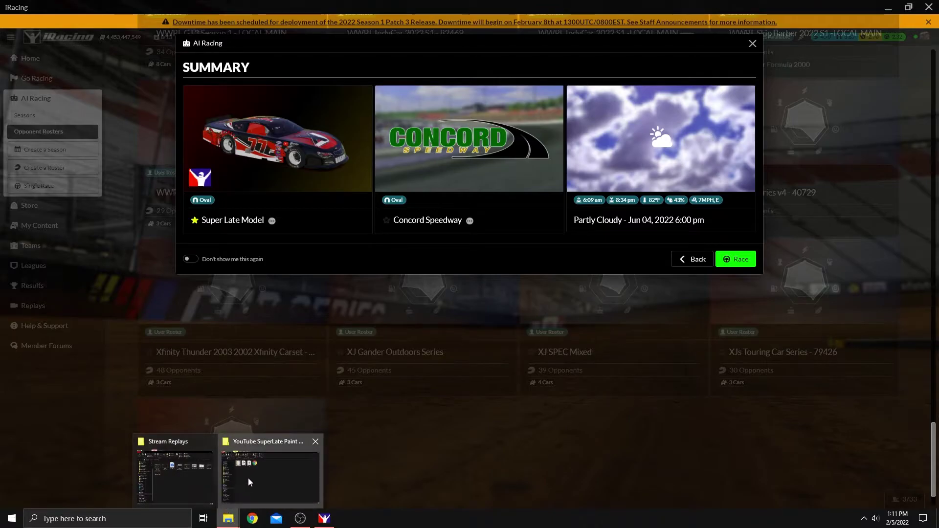
Restore Explorer, check both TGA copies in Paint Downloads, and return to the roster folder.
click(248, 477)
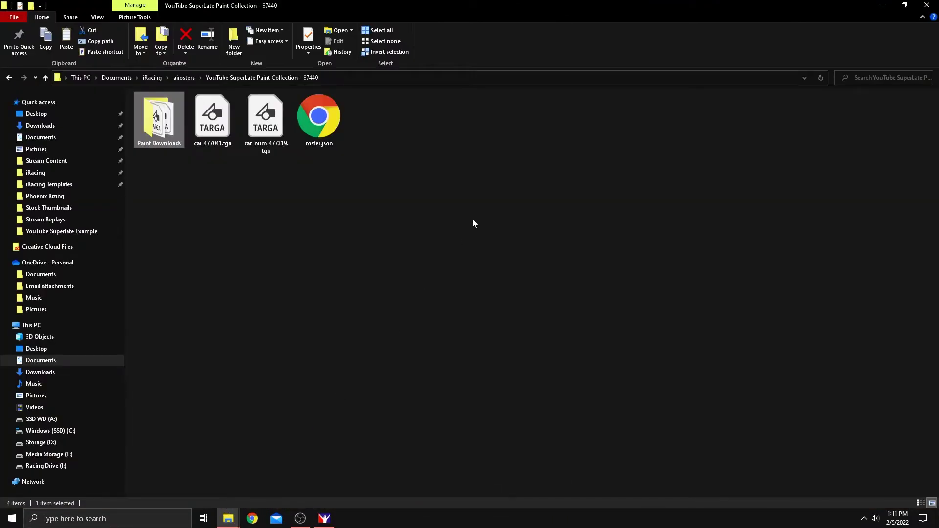
click(462, 287)
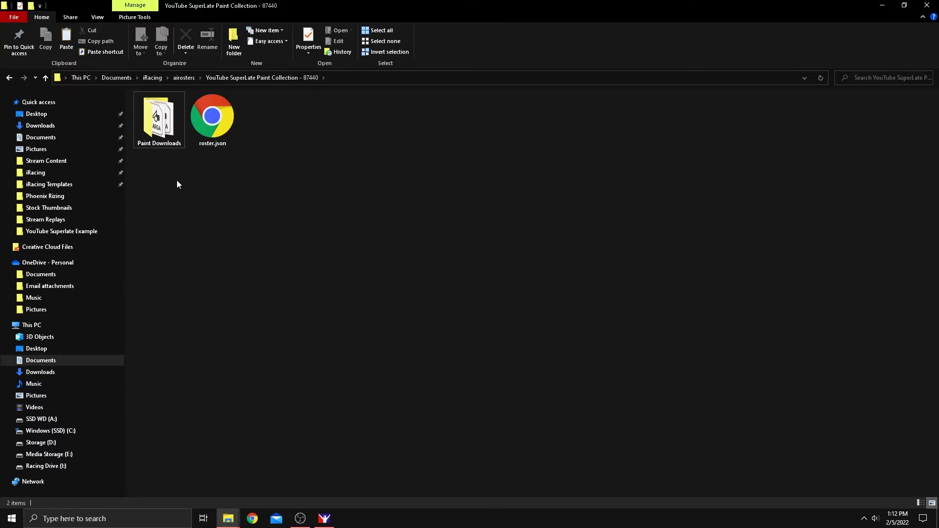
double_click(174, 129)
click(166, 134)
click(226, 101)
click(259, 78)
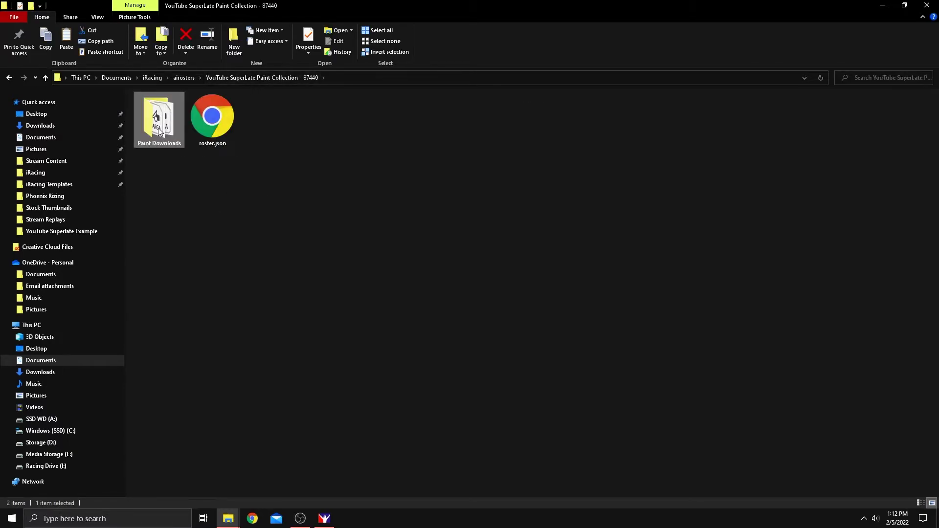
In Paint Downloads, rename car_num_477319.tga to #8_Bubba.tga.
mouse_move(161, 128)
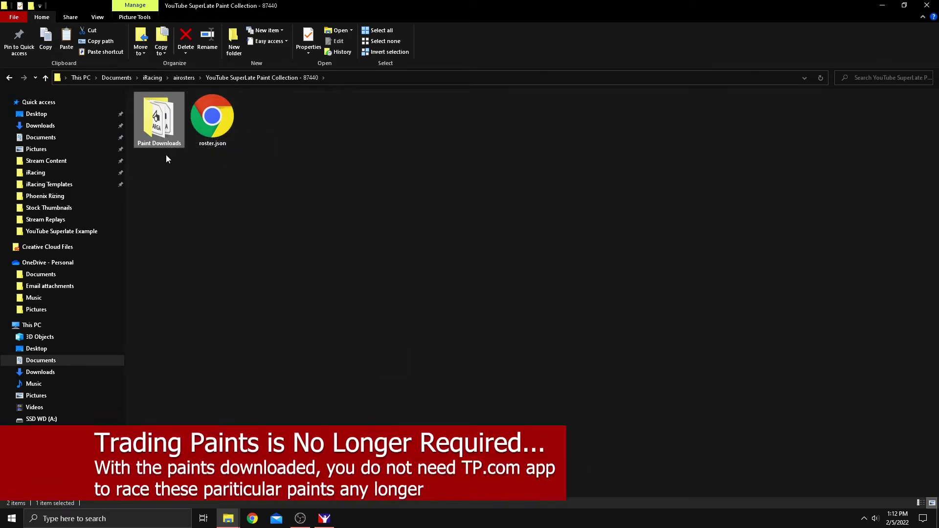
double_click(163, 131)
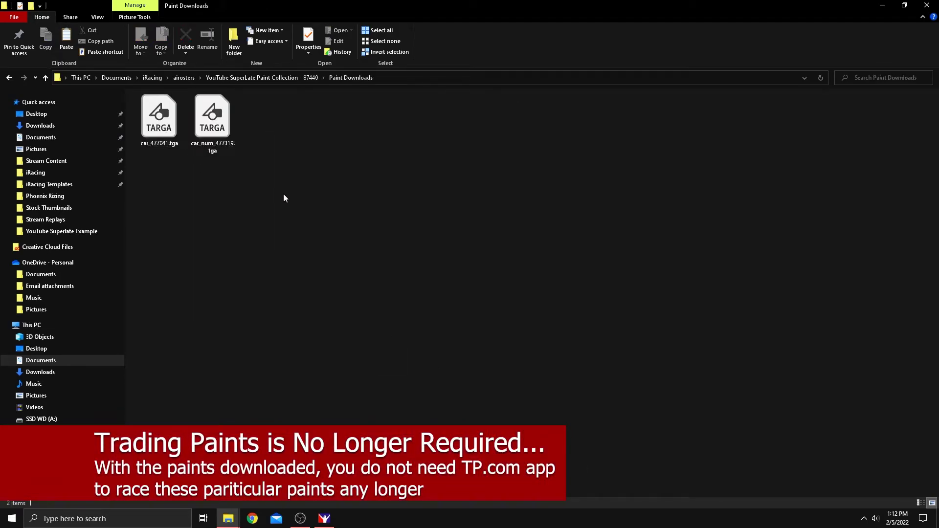
right_click(161, 132)
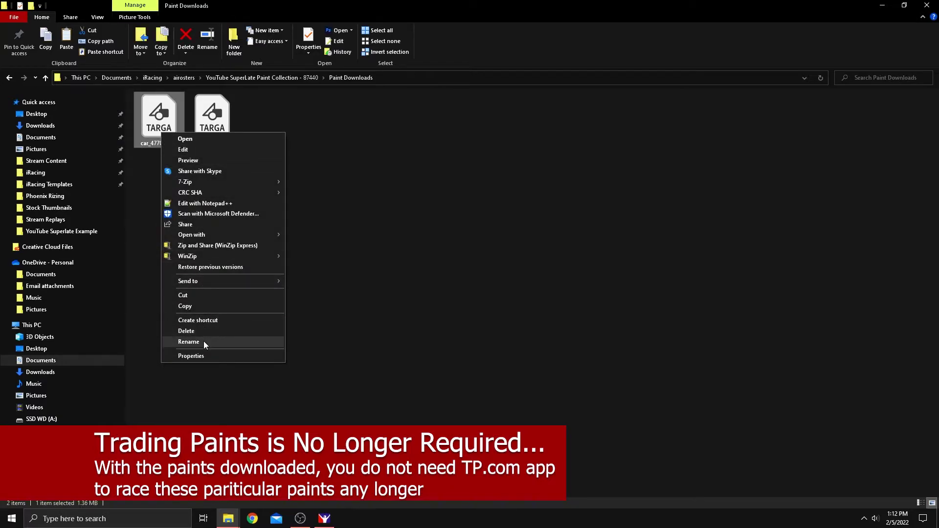
click(208, 120)
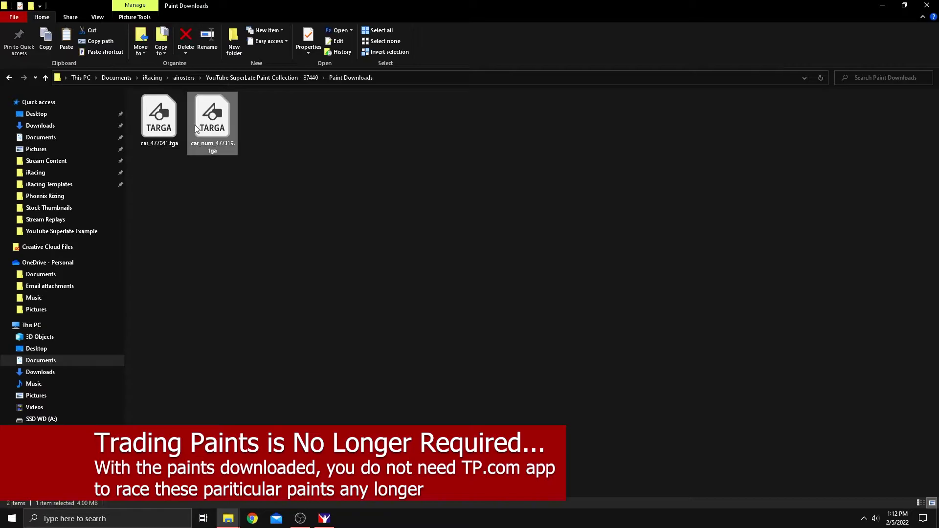
right_click(218, 127)
click(279, 336)
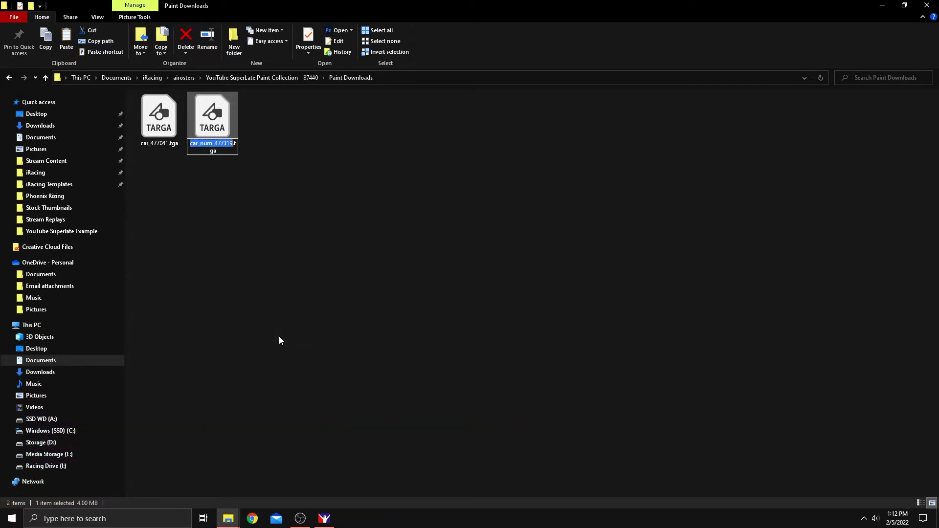
text(#)
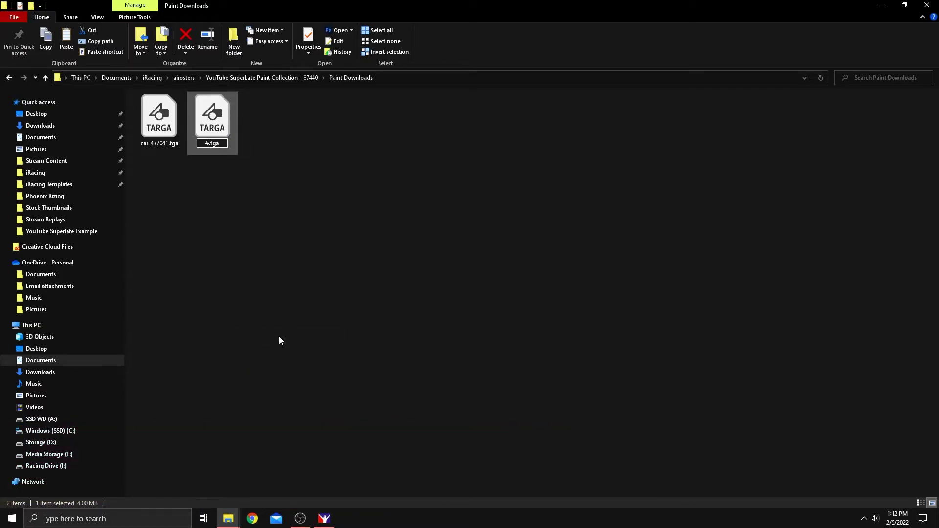
text(8_Bubba)
key(Return)
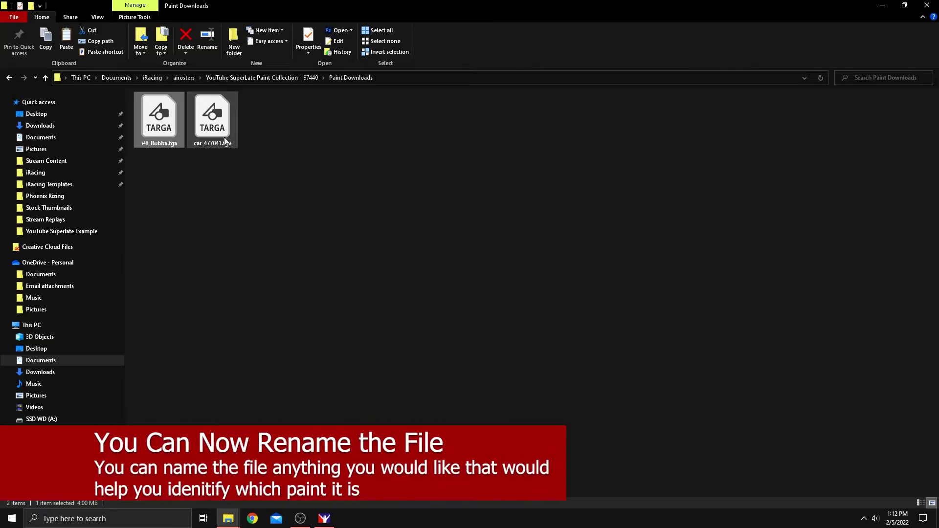
Rename car_477041.tga to John_Doe.tga.
click(222, 134)
right_click(222, 134)
click(274, 336)
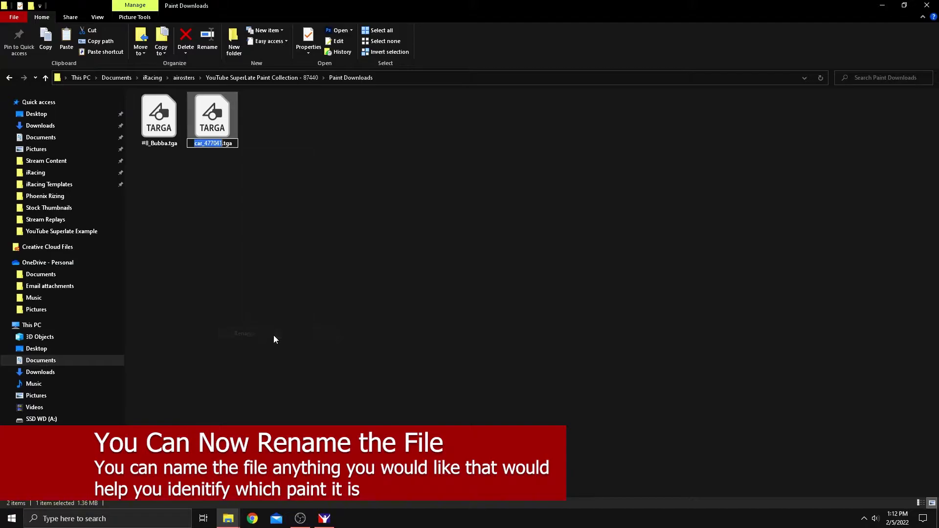
text(John_Doe)
key(Return)
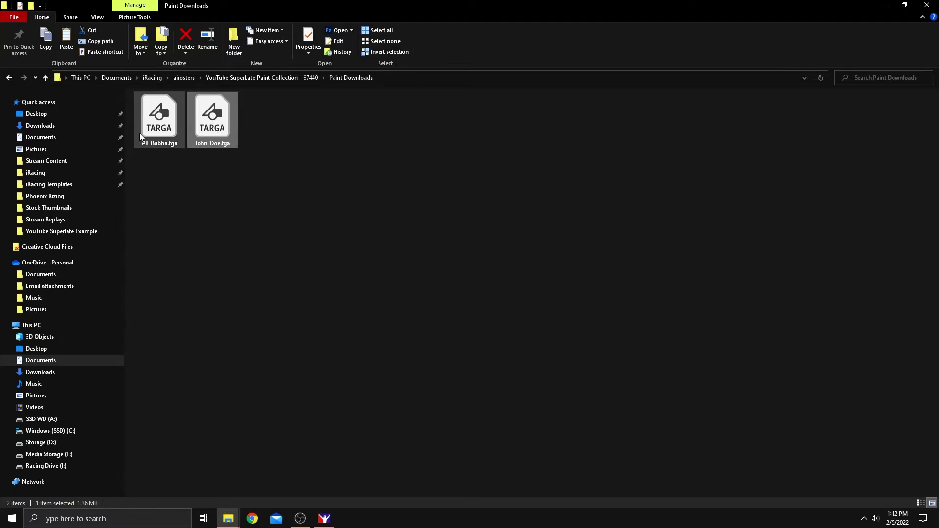
Create a new opponent roster and name it 'YouTube Superlate Example'.
click(286, 76)
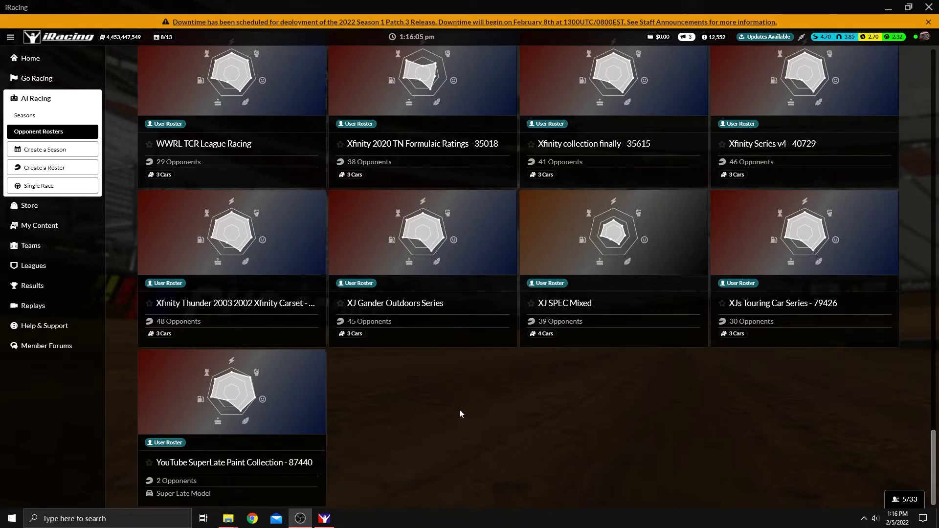
click(58, 168)
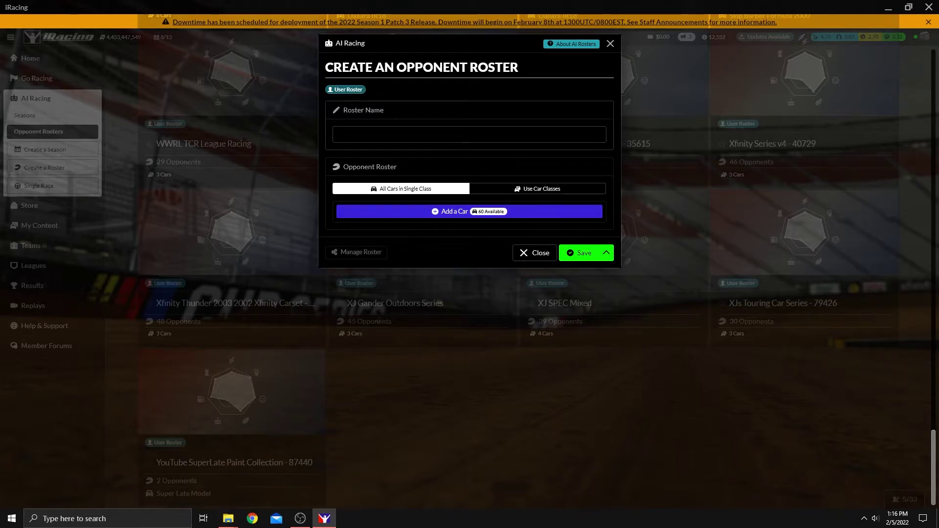
click(447, 141)
text(YouT)
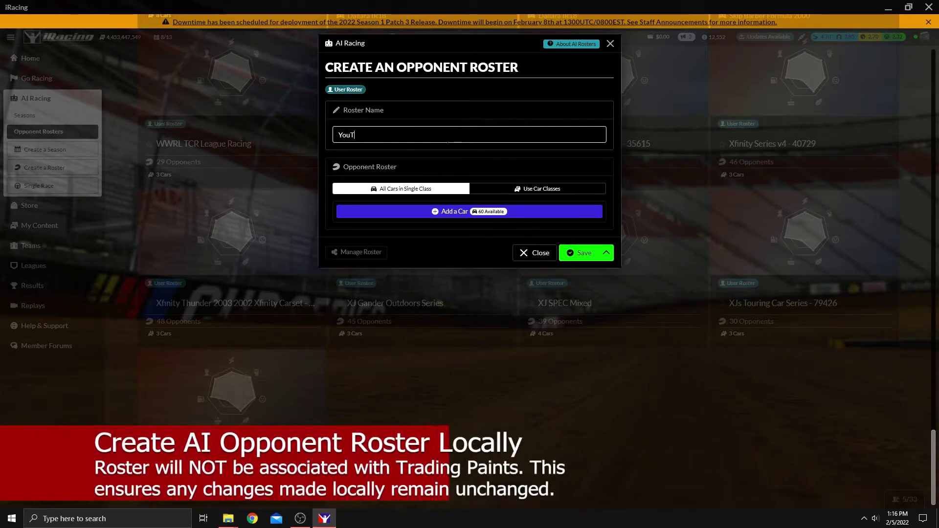
text(ube Superlate Example)
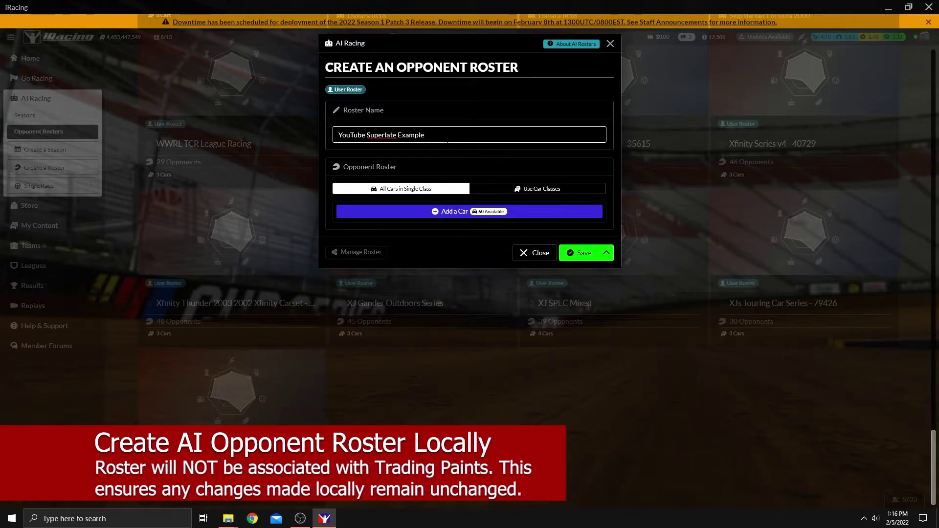
Add 29 randomly generated Supercars Ford Mustang GT drivers to the roster.
click(451, 214)
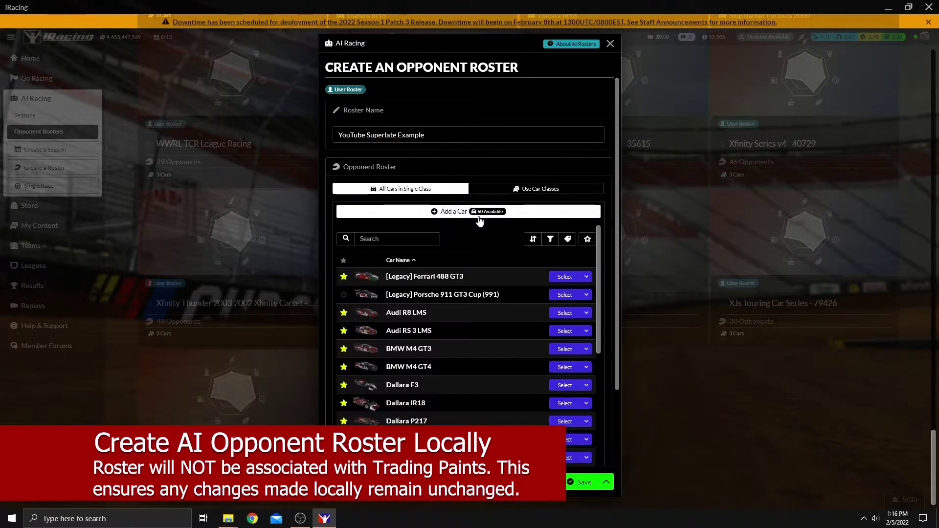
drag(600, 255, 590, 418)
scroll(591, 418, down, 3)
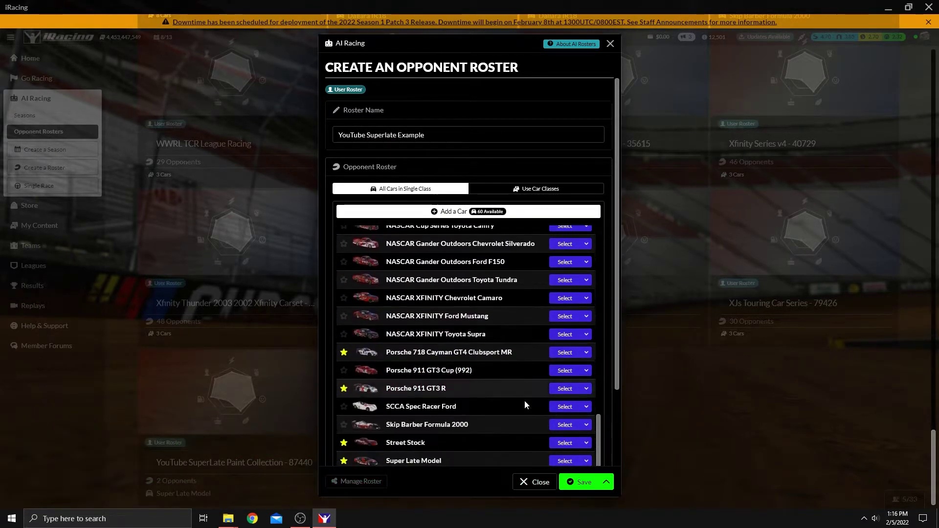
click(565, 461)
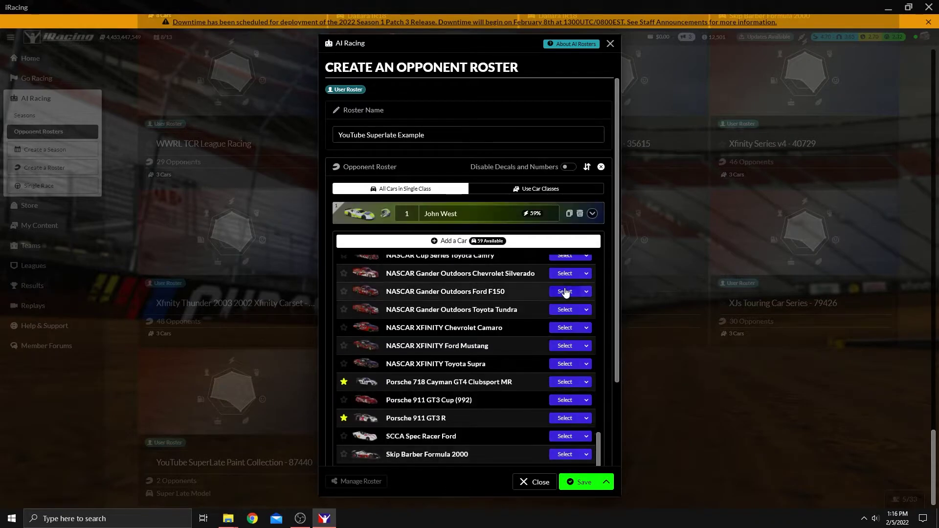
scroll(615, 301, down, 2)
scroll(600, 405, down, 1)
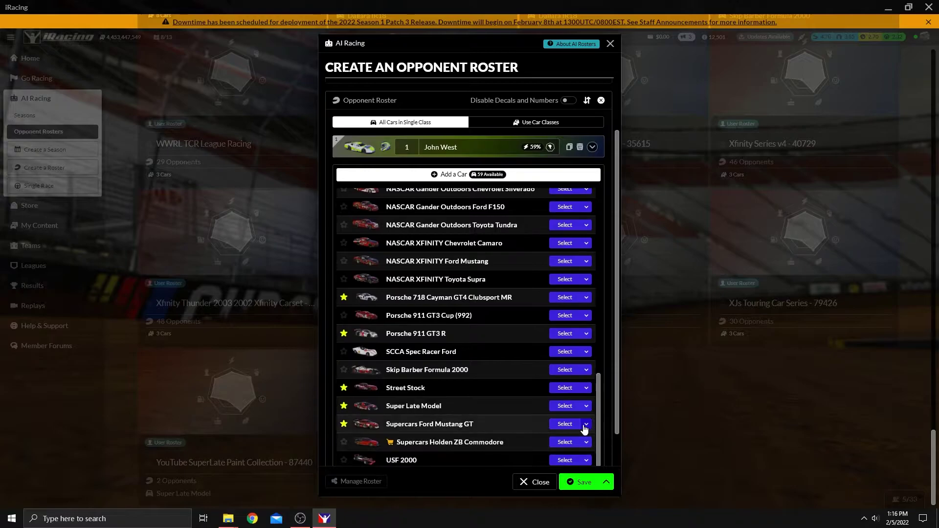
click(586, 425)
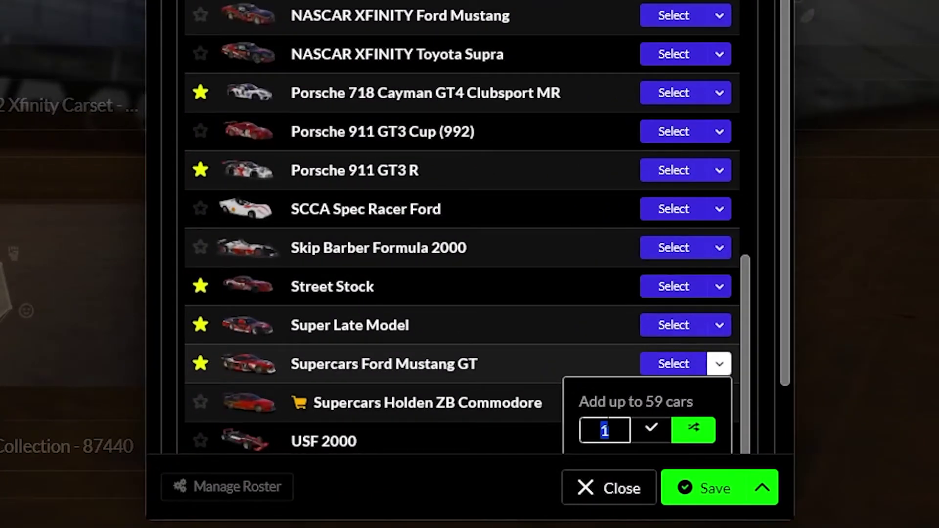
text(29)
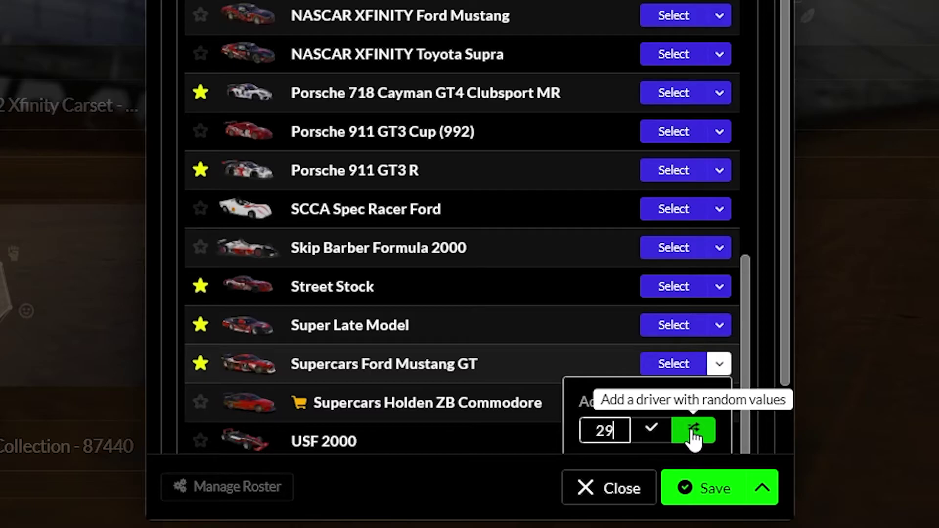
click(701, 440)
click(695, 431)
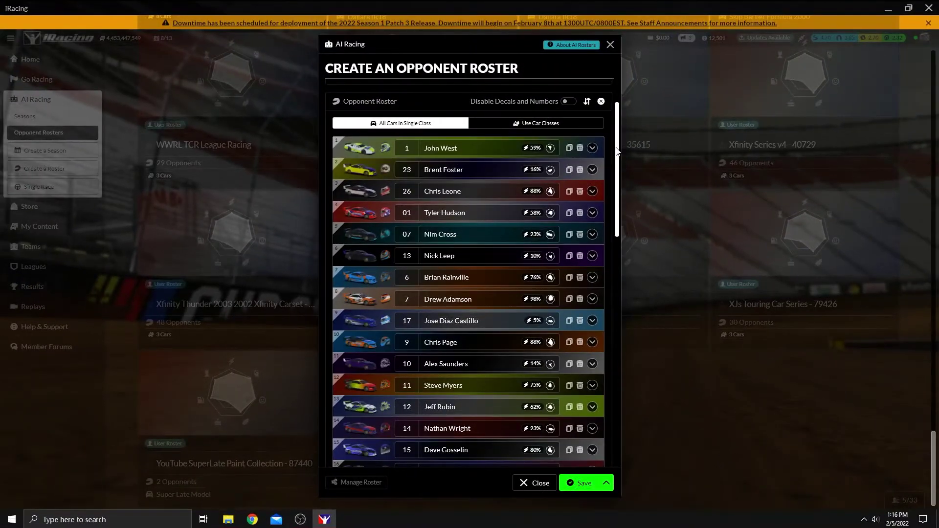
Scroll through the saved roster, then expand and collapse the first driver's details.
scroll(612, 177, down, 12)
scroll(539, 315, up, 10)
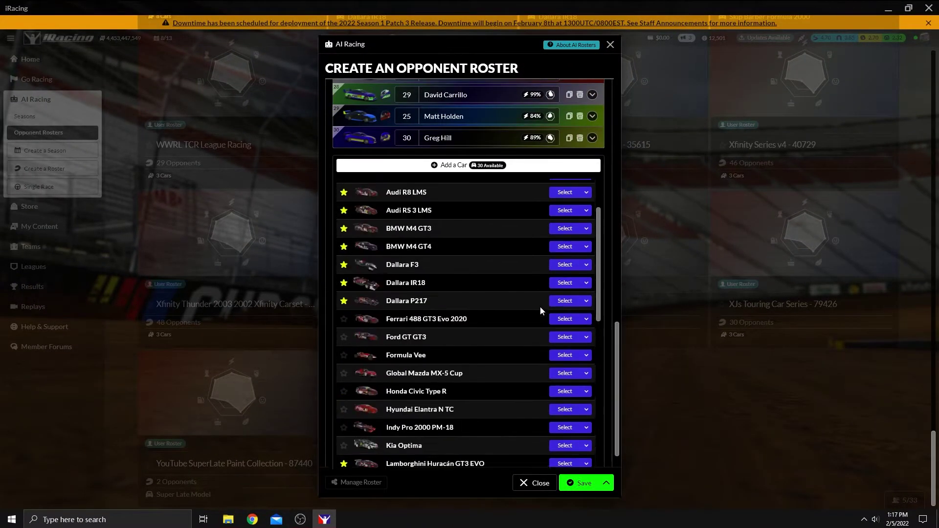
scroll(607, 187, up, 6)
scroll(608, 186, up, 8)
scroll(558, 216, down, 6)
scroll(559, 216, up, 6)
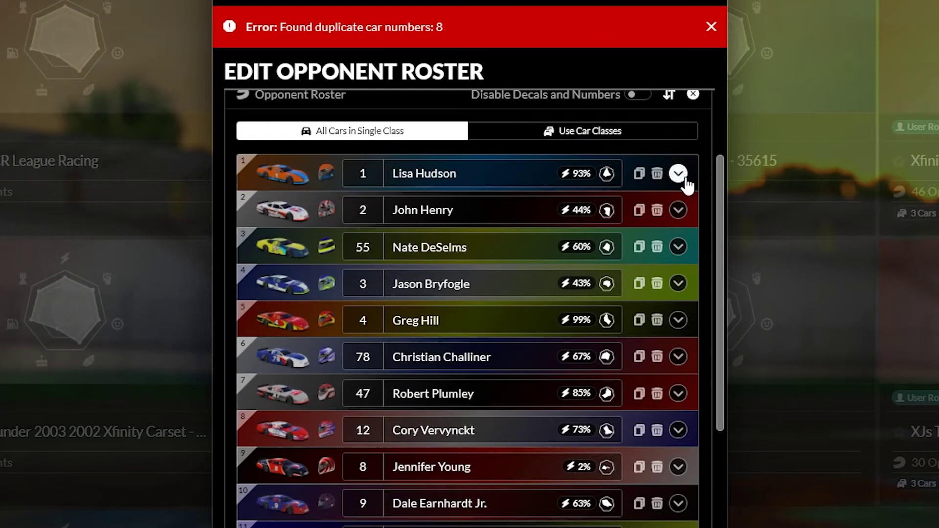
click(678, 173)
scroll(677, 169, down, 1)
click(678, 148)
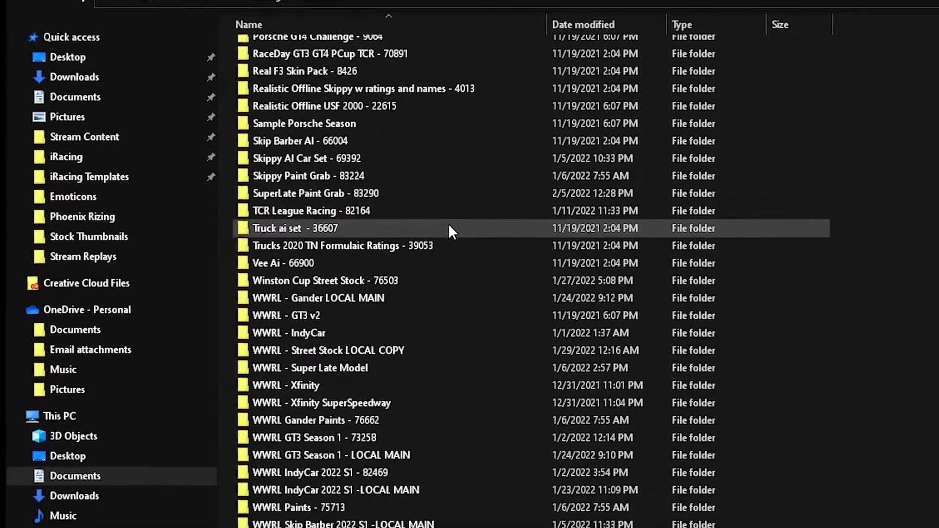
Copy #8_Bubba.tga and John_Doe.tga from Paint Downloads into the YouTube Superlate Example roster folder.
scroll(448, 222, up, 4)
scroll(438, 201, down, 4)
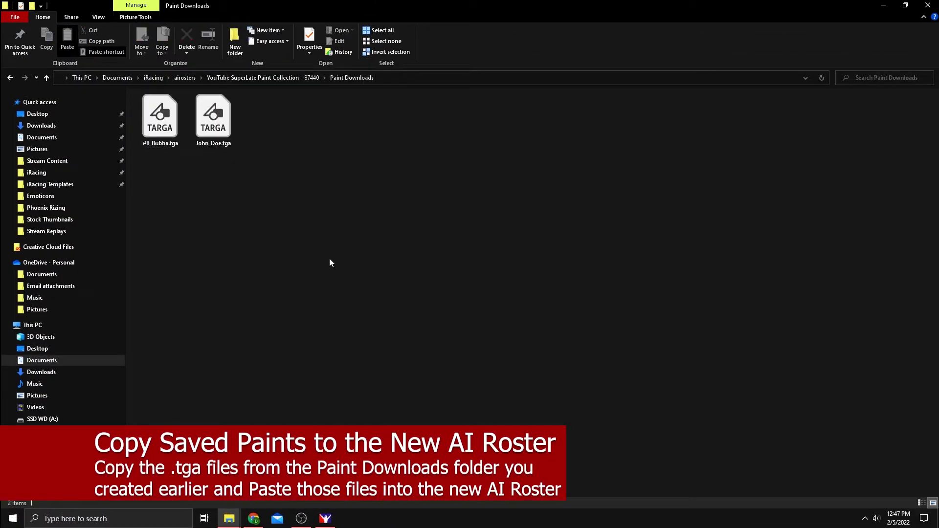
key(ctrl+a)
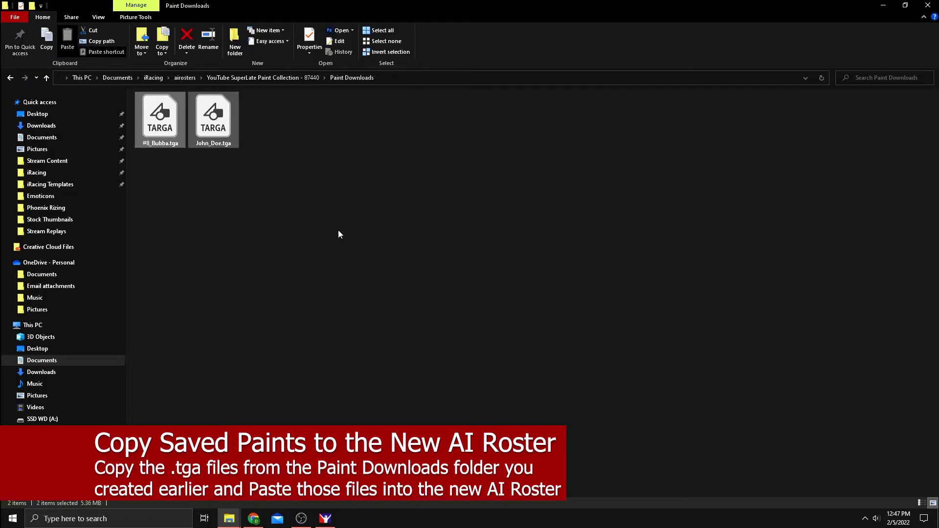
key(ctrl+c)
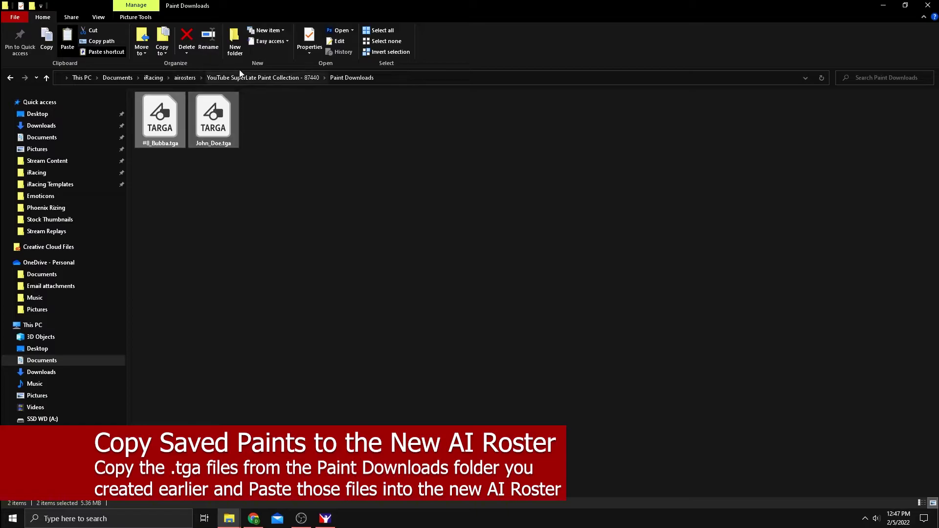
click(235, 73)
click(183, 79)
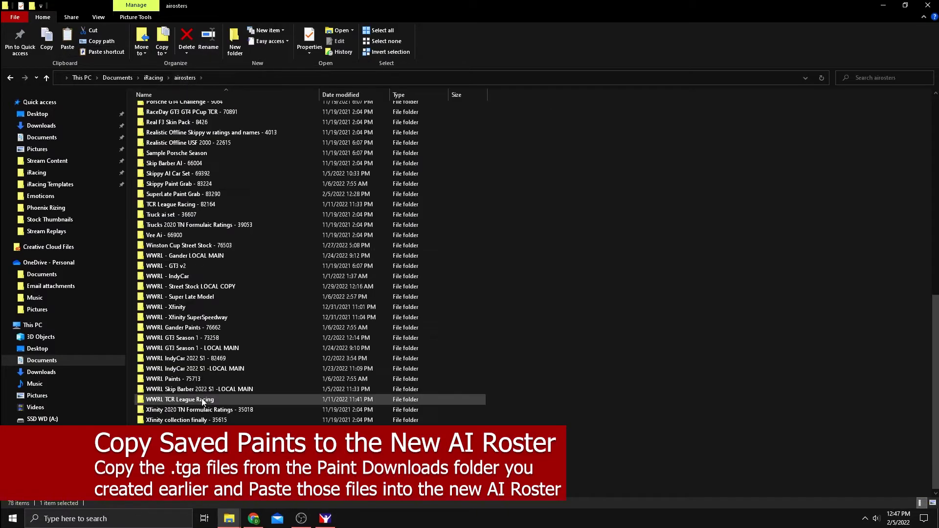
double_click(181, 430)
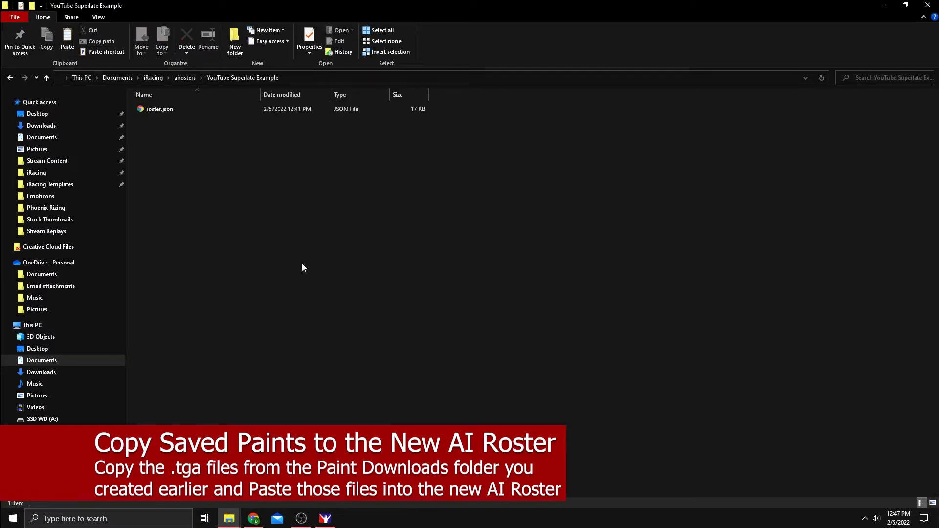
key(ctrl+v)
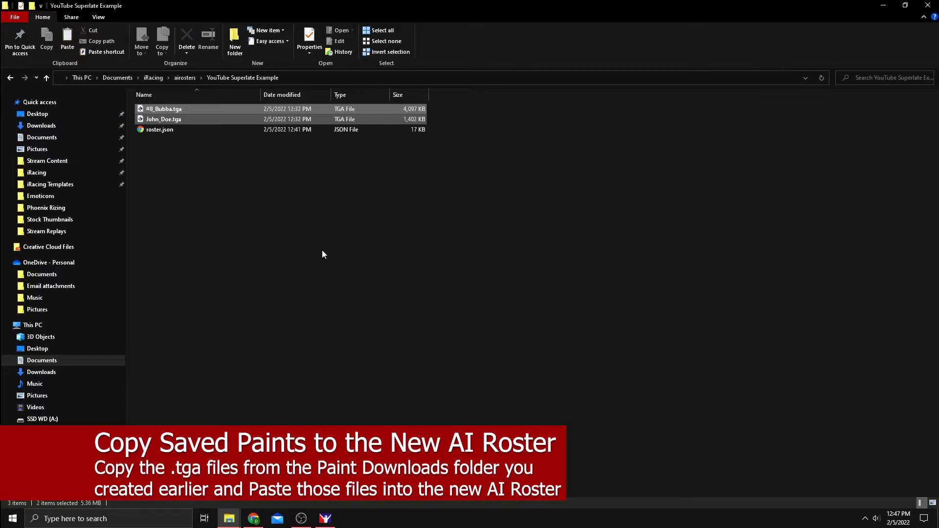
click(251, 168)
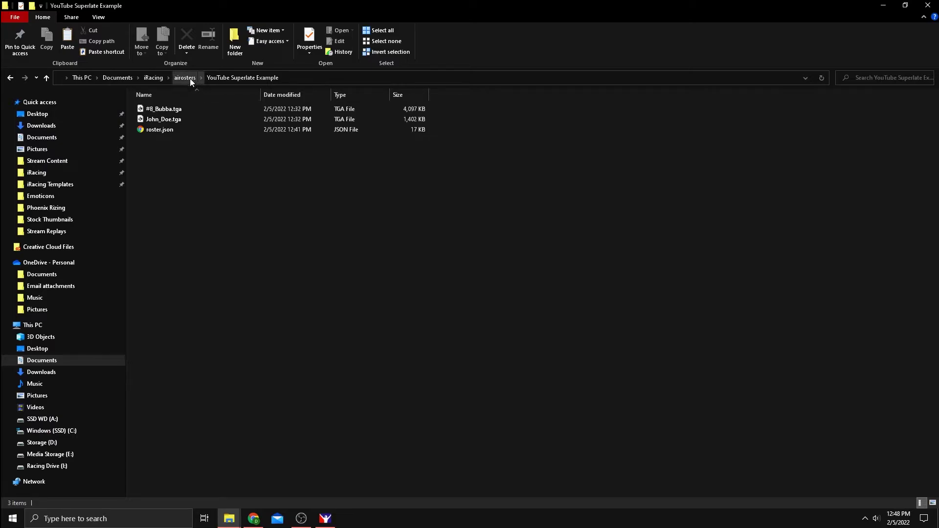
Open the roster folder's context menu and dismiss it without choosing an action.
right_click(244, 212)
click(233, 208)
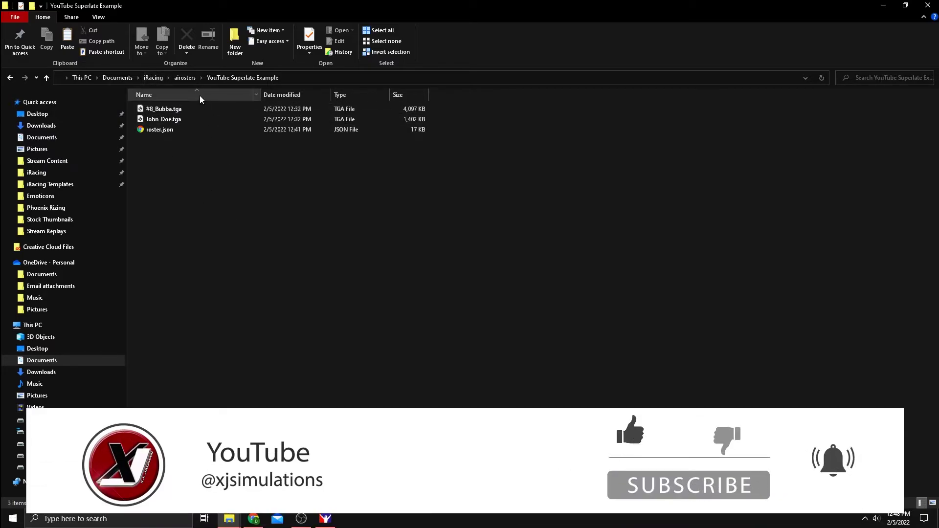
Back in iRacing, expand the number 8 driver and start adding a custom TGA car pattern.
click(326, 520)
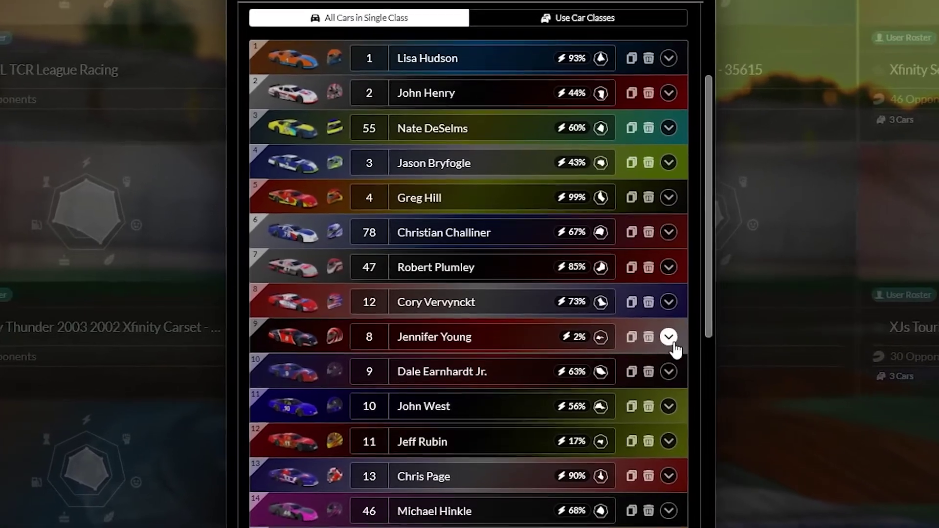
click(669, 338)
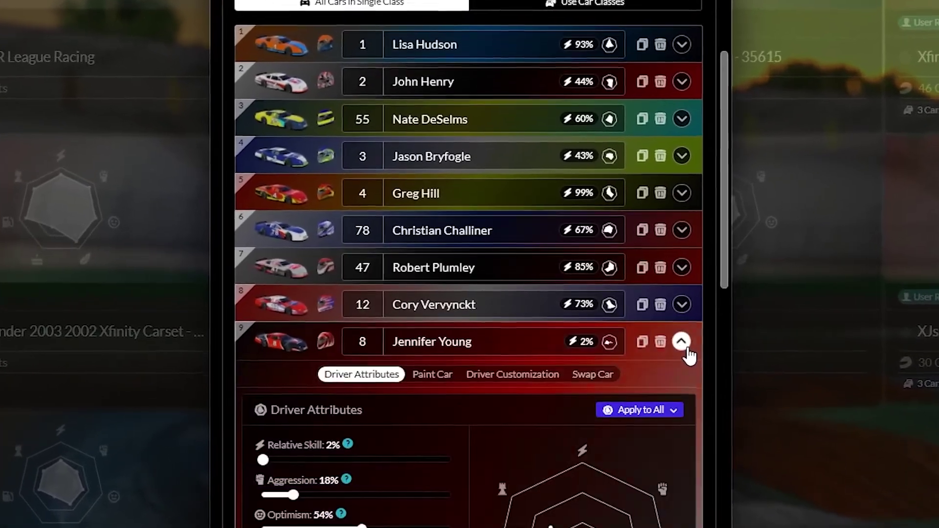
scroll(685, 372, down, 5)
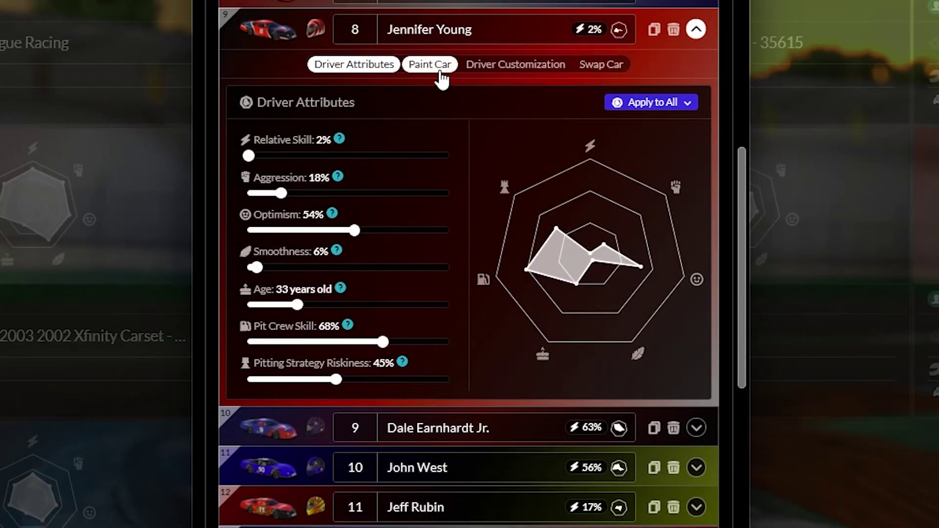
click(438, 71)
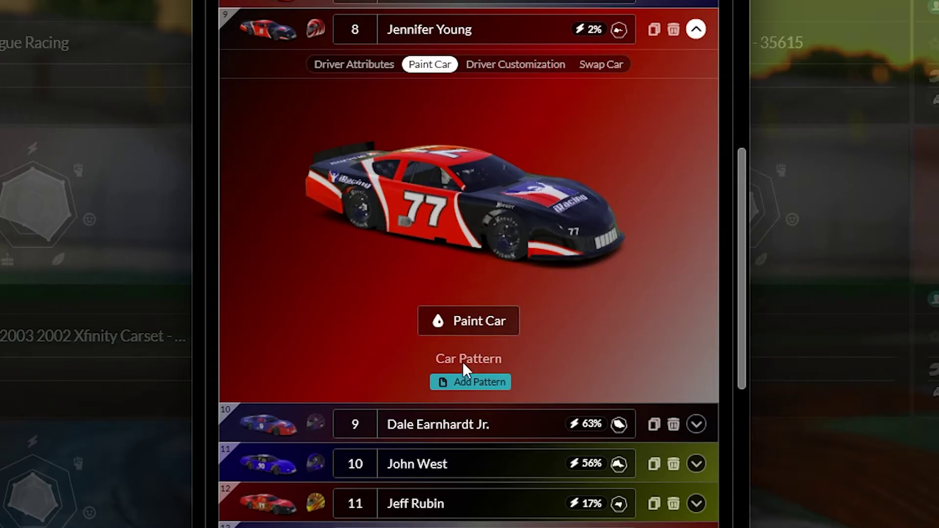
click(464, 382)
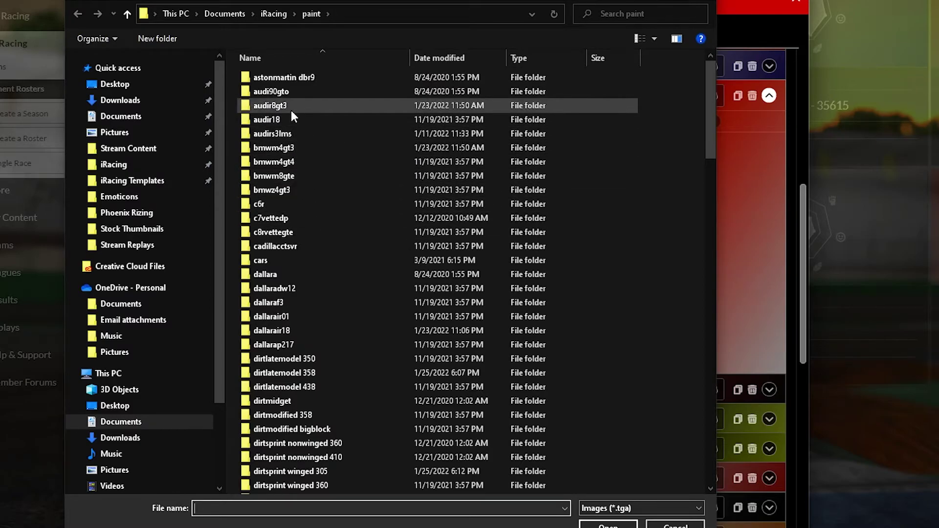
Browse the file picker to airosters > YouTube Superlate Example.
click(274, 15)
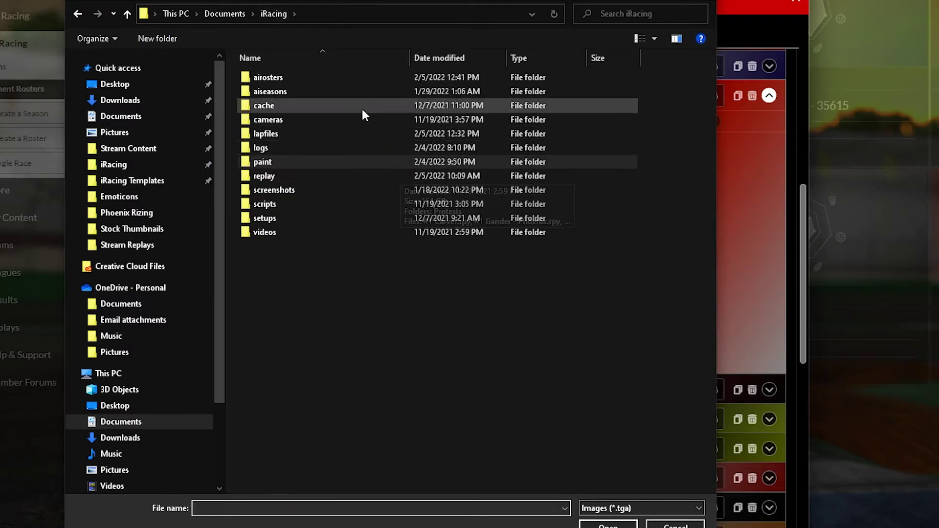
double_click(285, 77)
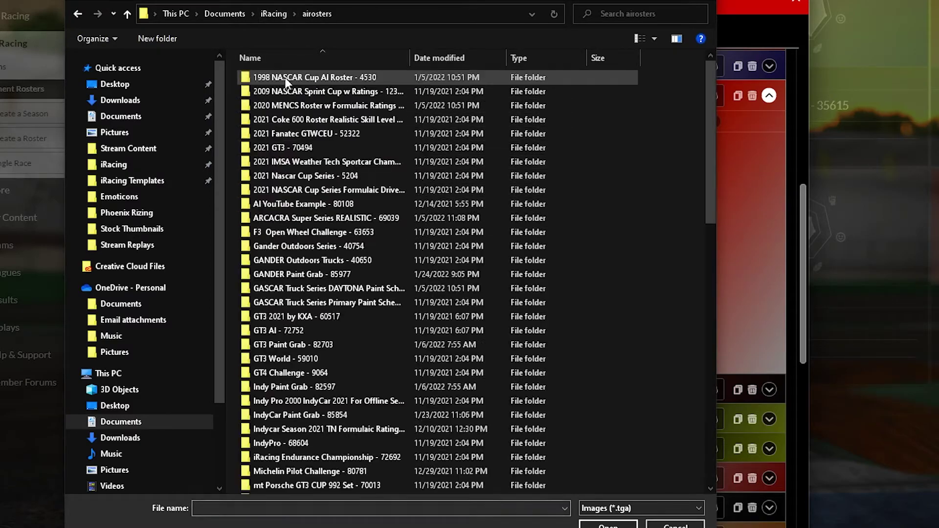
scroll(443, 201, down, 15)
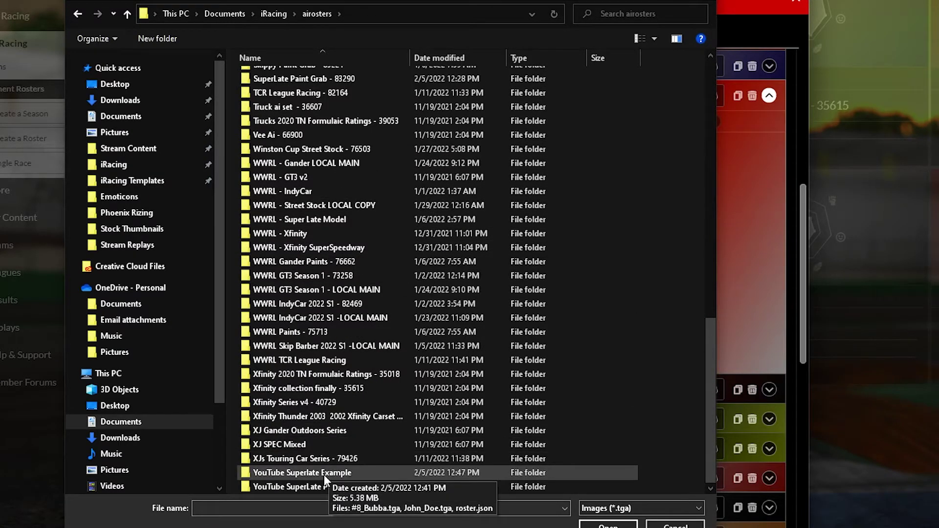
double_click(307, 472)
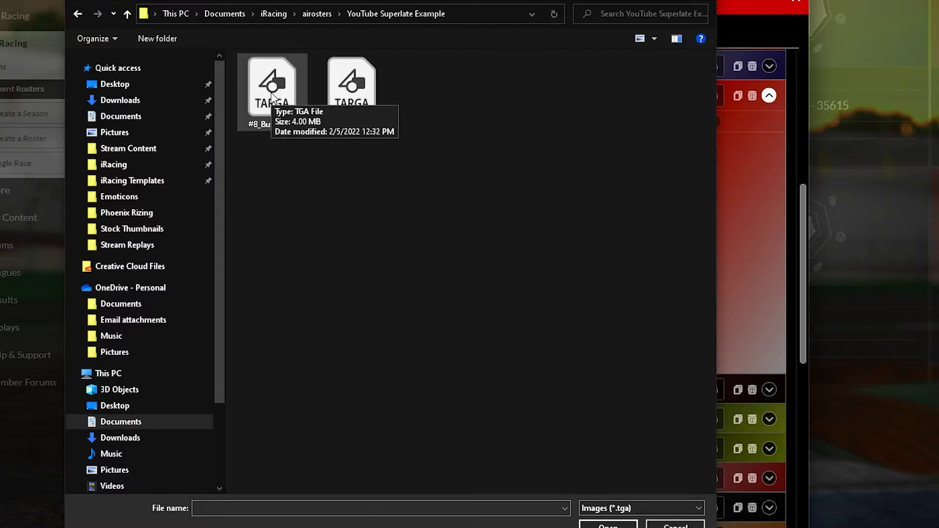
drag(435, 6, 474, 9)
Rename #8_Bubba.tga to '#8' followed by the driver's full name.
click(348, 116)
right_click(348, 116)
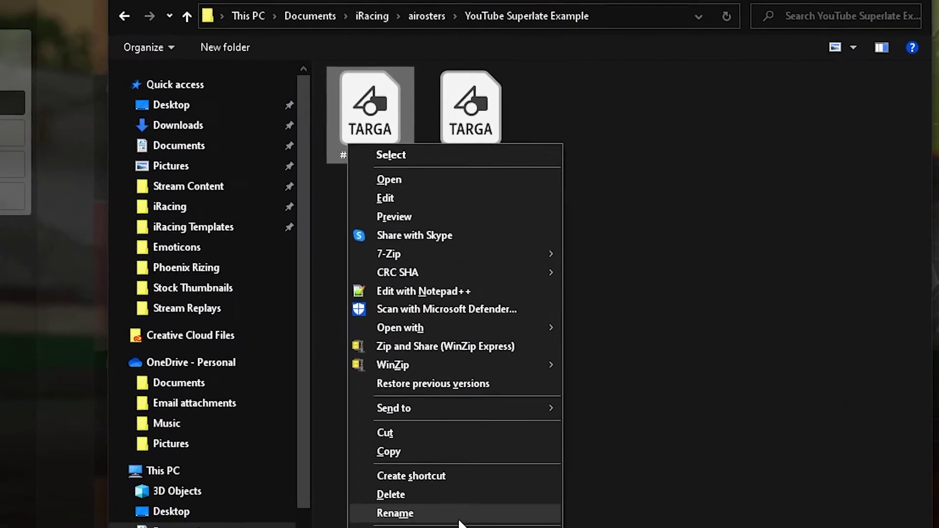
click(391, 438)
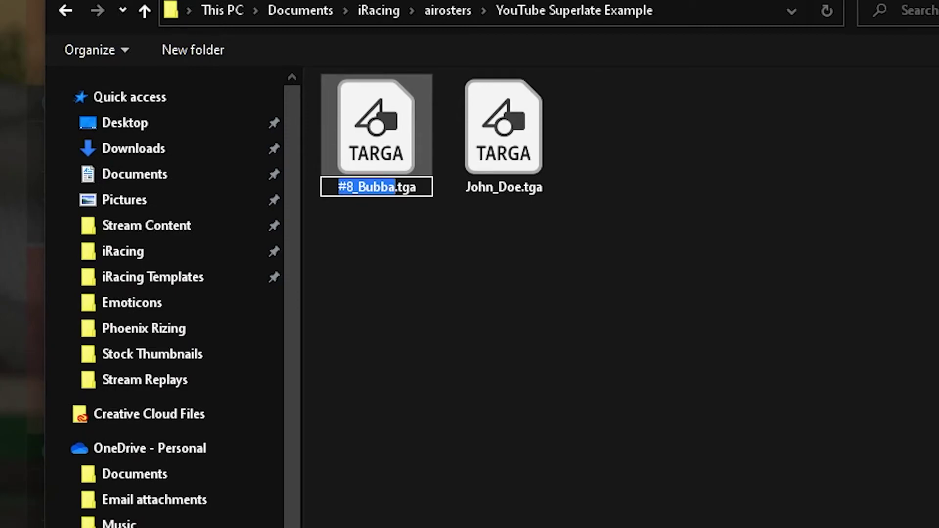
text(#)
key(BackSpace)
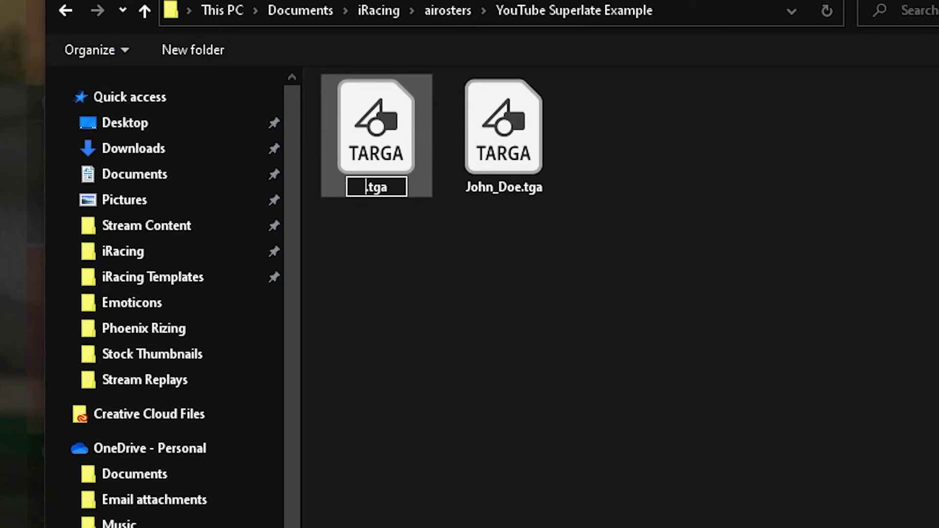
text(#8 Je)
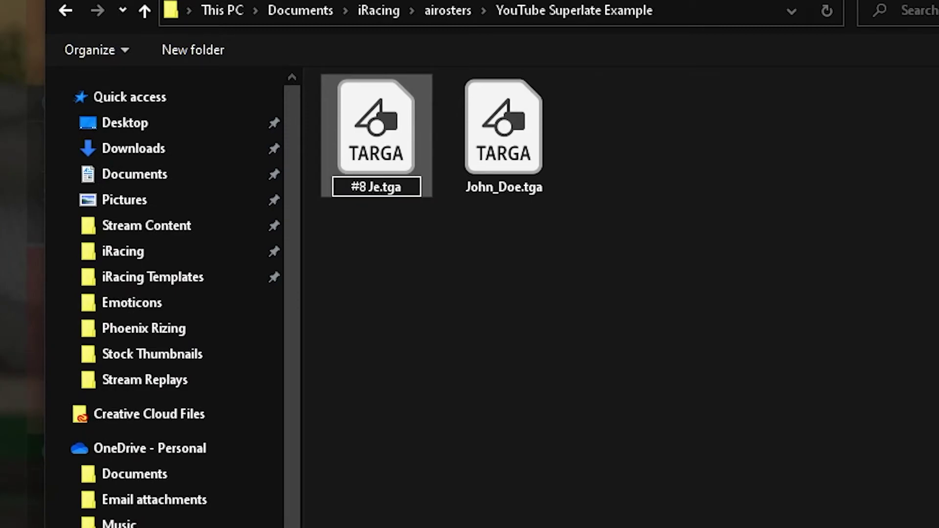
text(nnifer Youn)
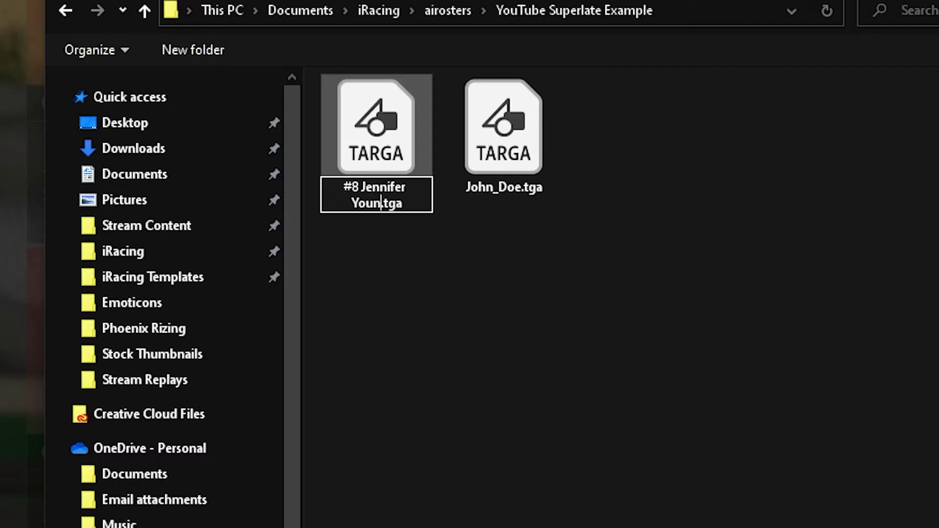
text(g)
key(Return)
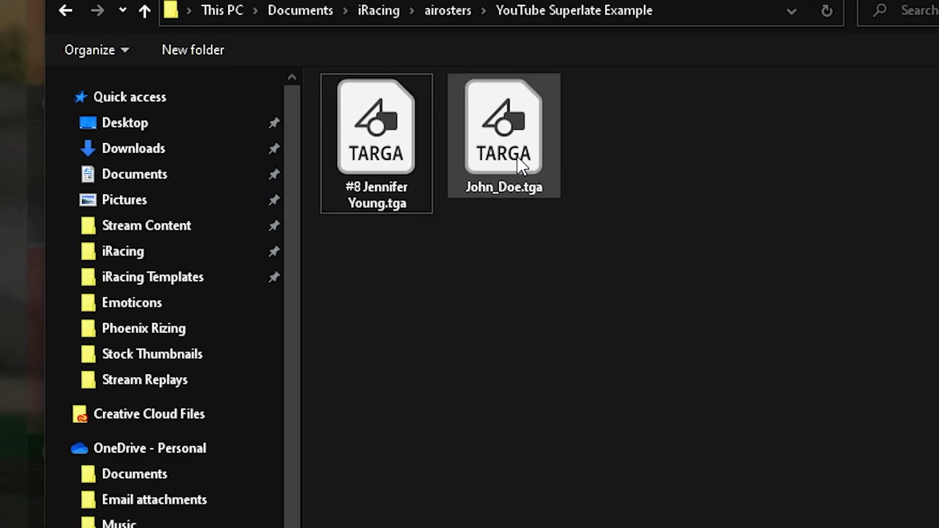
Rename John_Doe.tga to John_Deere.tga and select the #8 paint file.
click(516, 156)
right_click(516, 155)
key(m)
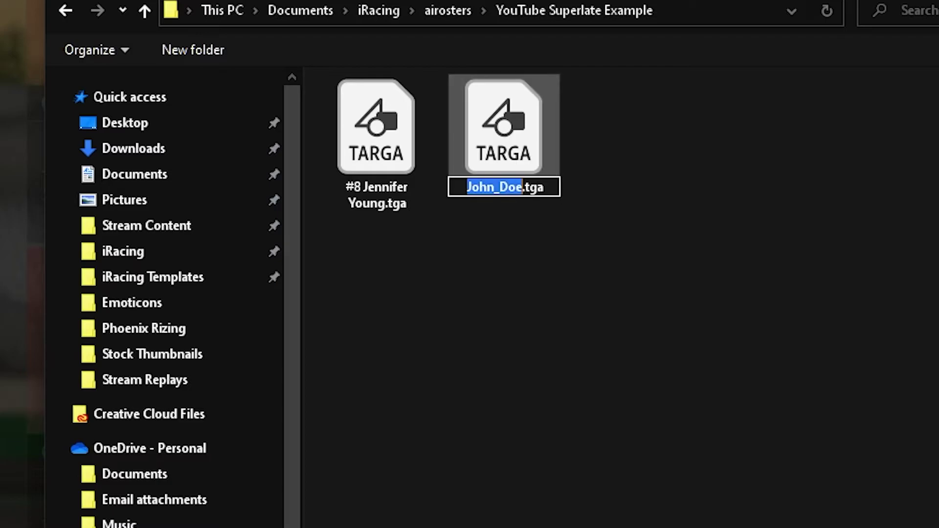
key(BackSpace)
text(John_)
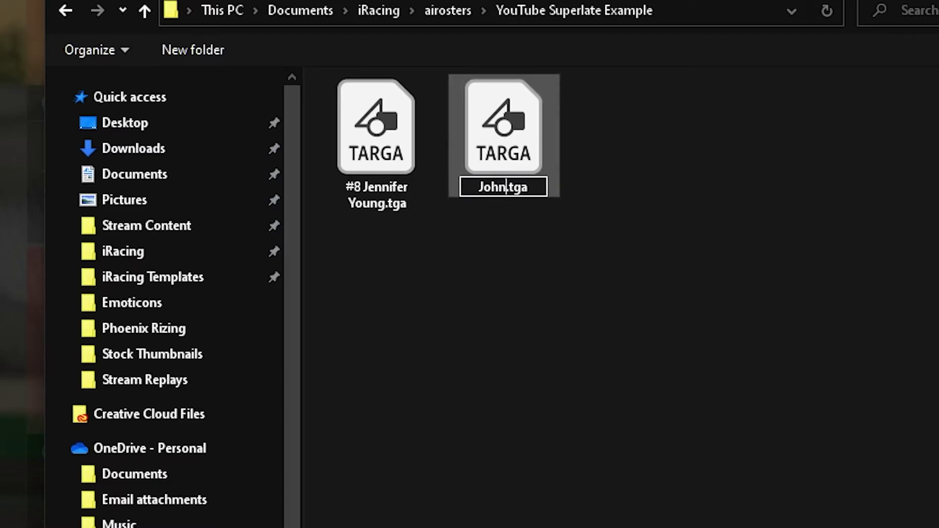
text(Deere)
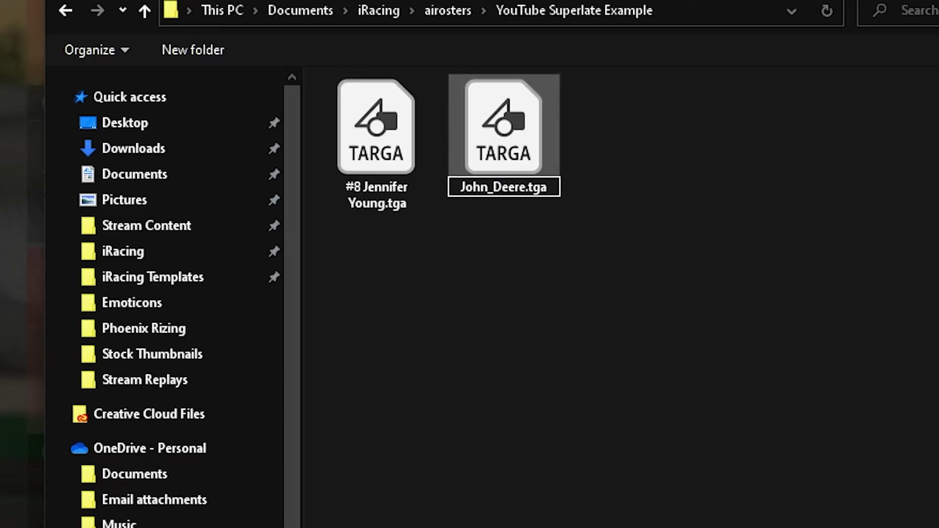
key(Return)
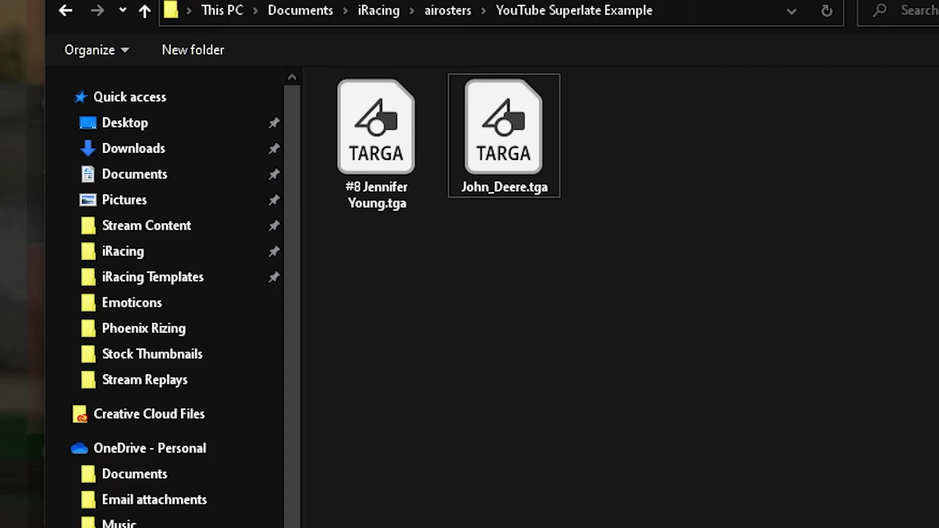
click(390, 147)
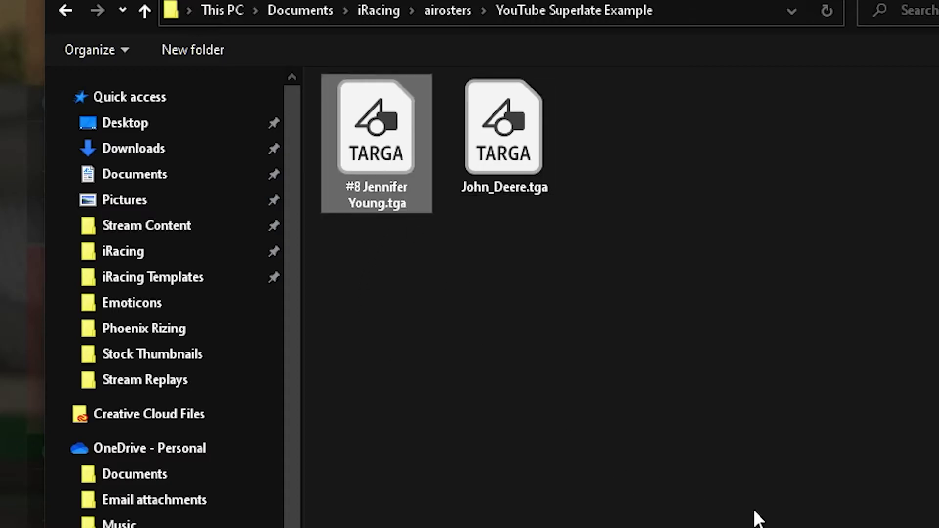
Load the selected #8 paint file as the number 8 car's pattern.
key(Return)
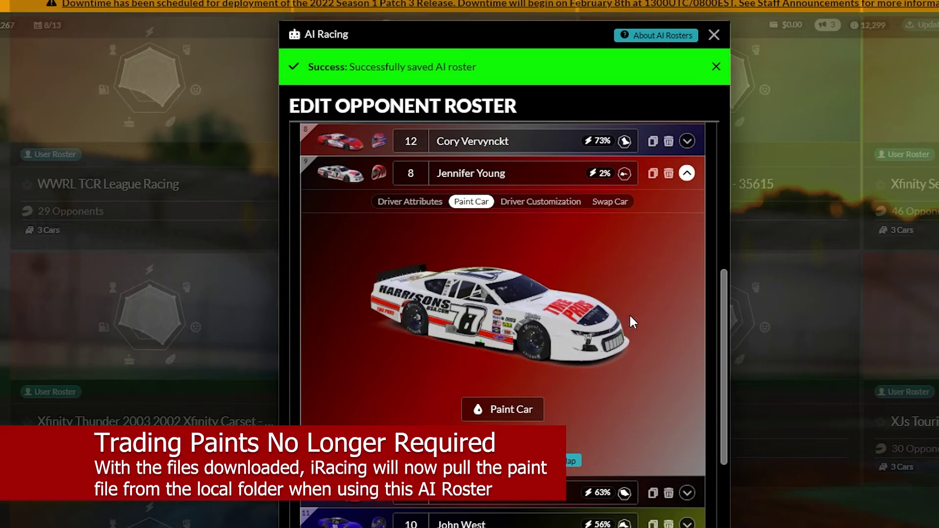
scroll(630, 317, up, 5)
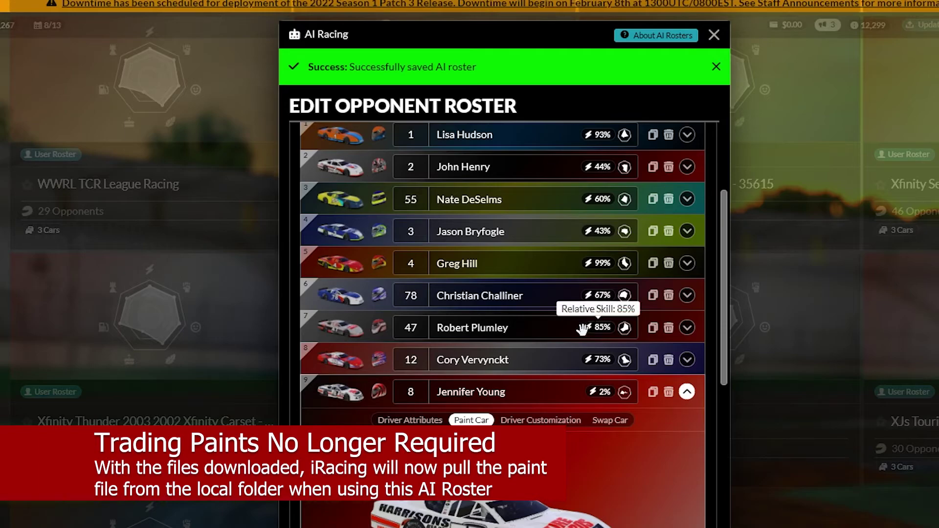
scroll(582, 329, up, 4)
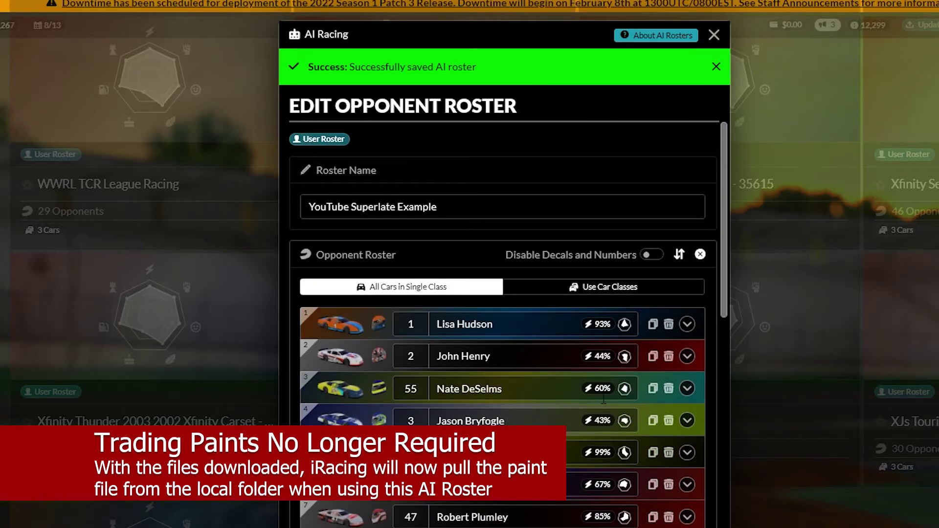
scroll(569, 377, down, 3)
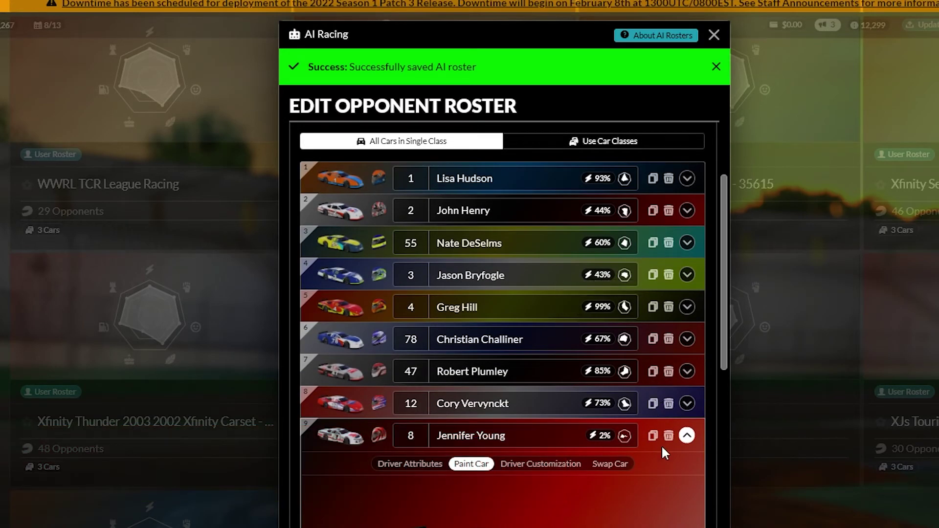
Re-expand the number 8 driver and show its suit and helmet customization.
click(686, 435)
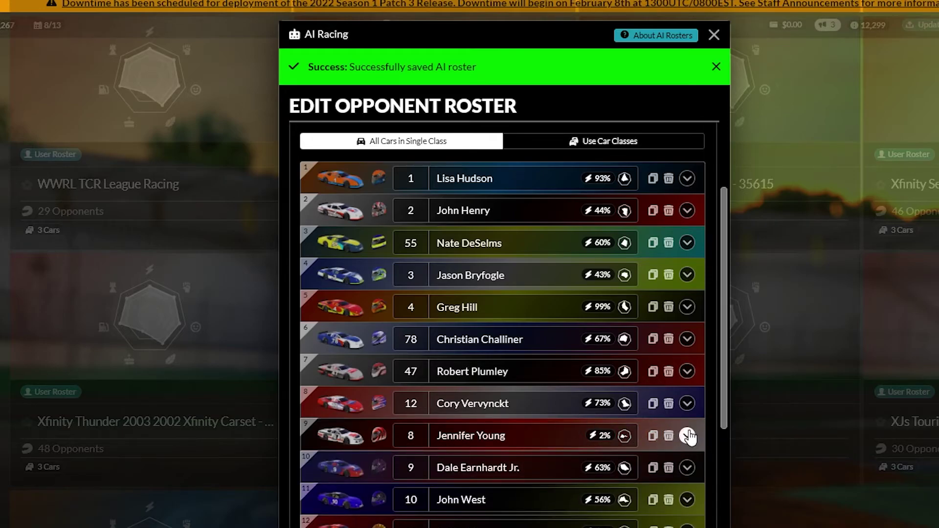
click(687, 435)
click(471, 223)
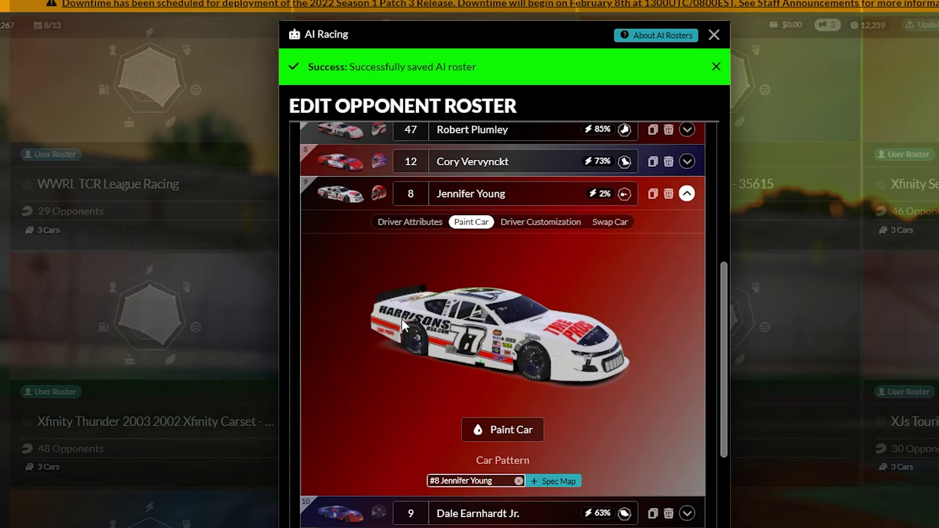
click(543, 222)
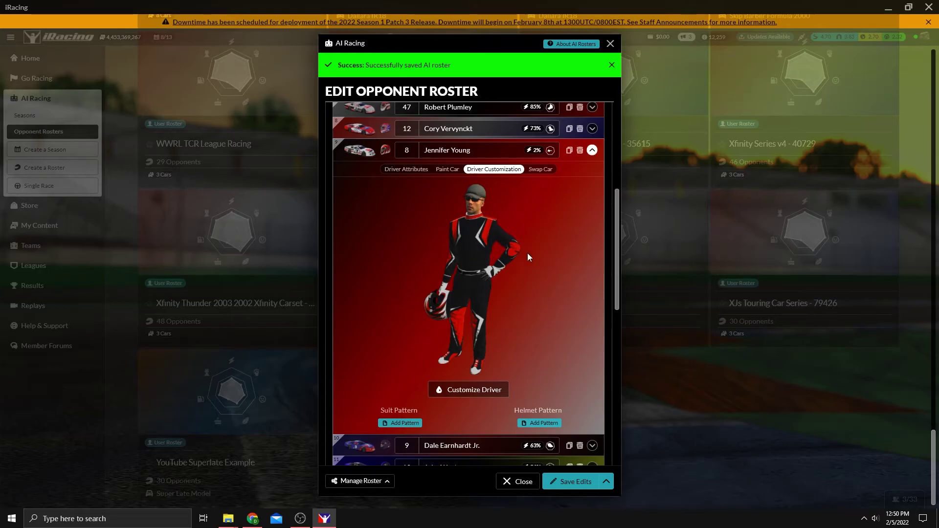
scroll(527, 253, down, 1)
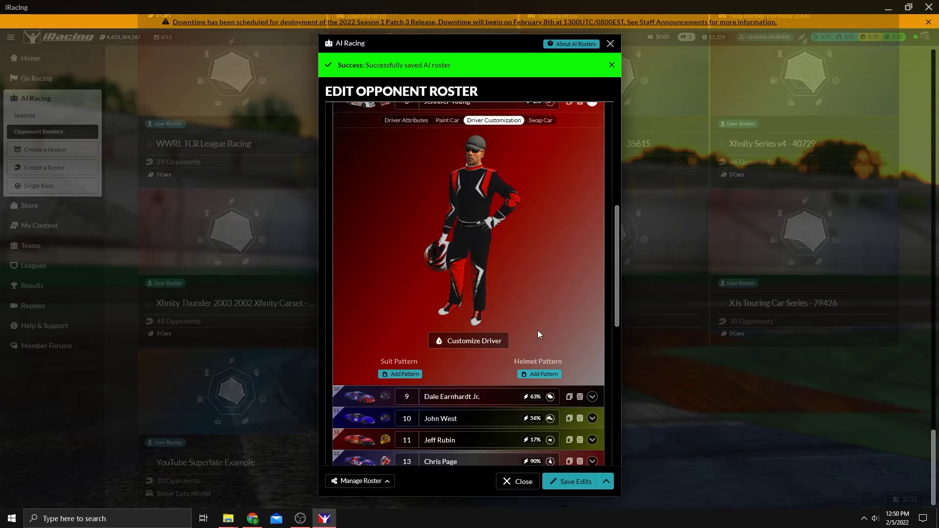
scroll(523, 272, up, 2)
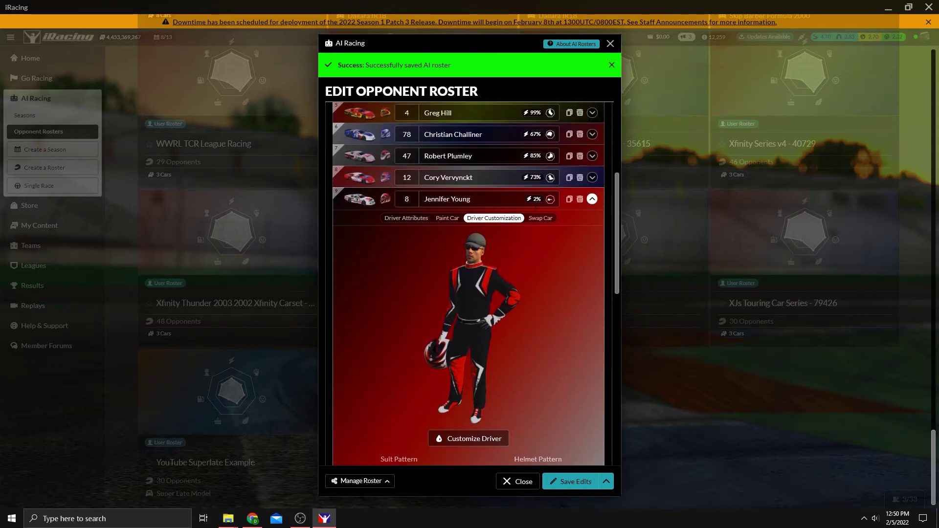
click(448, 219)
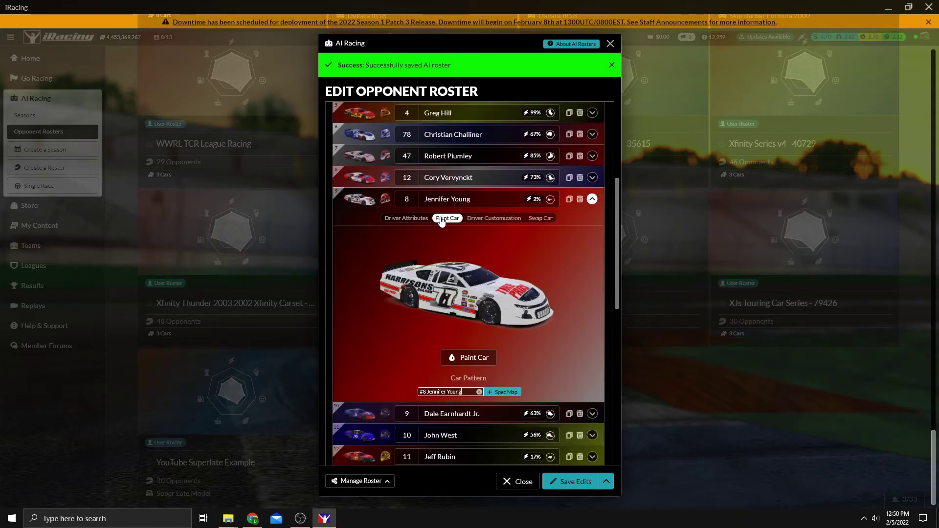
click(487, 219)
scroll(548, 264, up, 2)
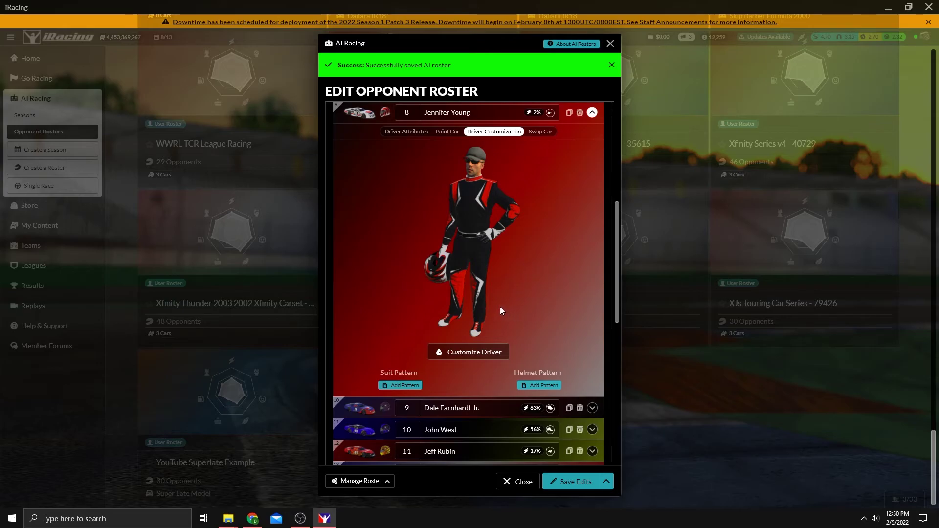
Load suit_team_144504.tga from Documents > iRacing > paint as the number 8 driver's suit pattern.
click(406, 386)
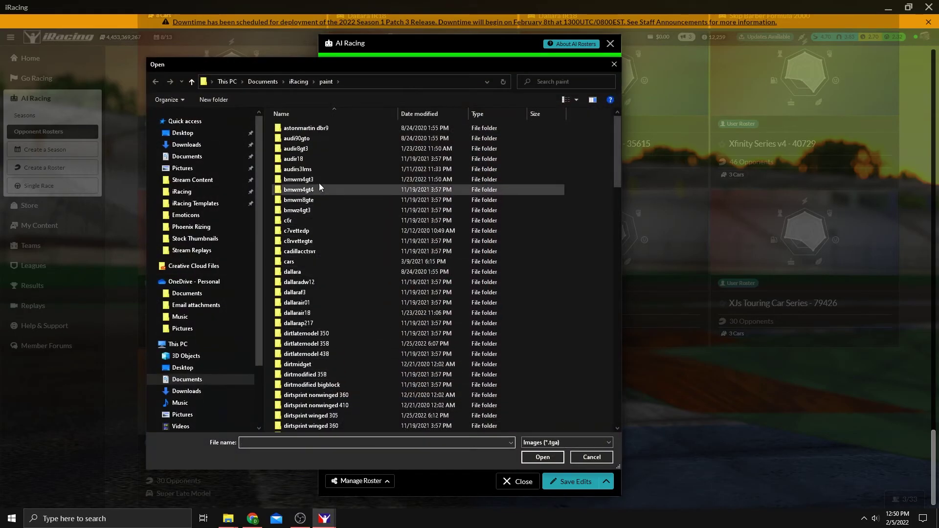
click(295, 81)
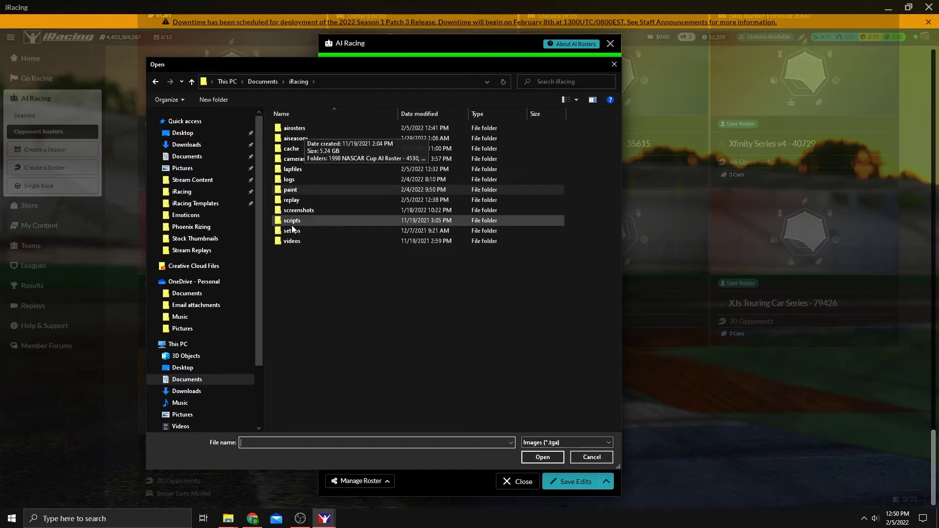
double_click(306, 190)
scroll(357, 314, down, 6)
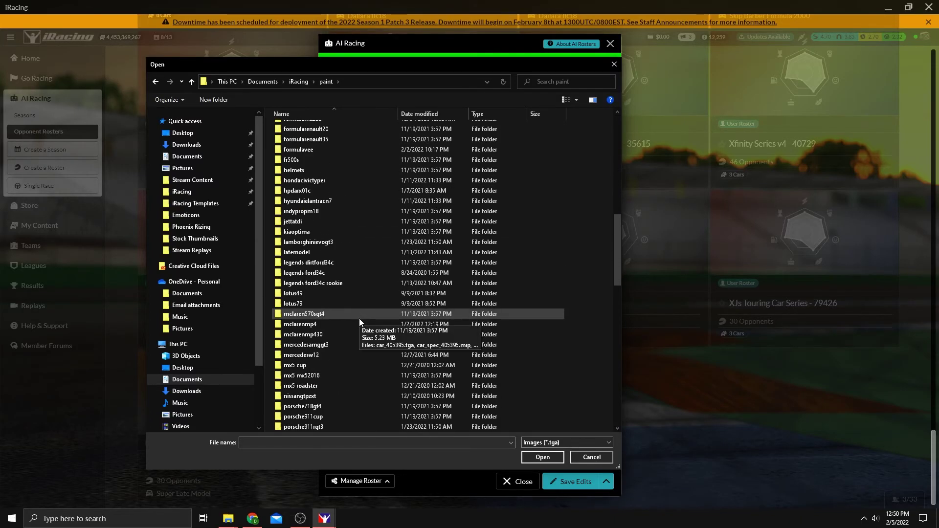
scroll(360, 325, down, 15)
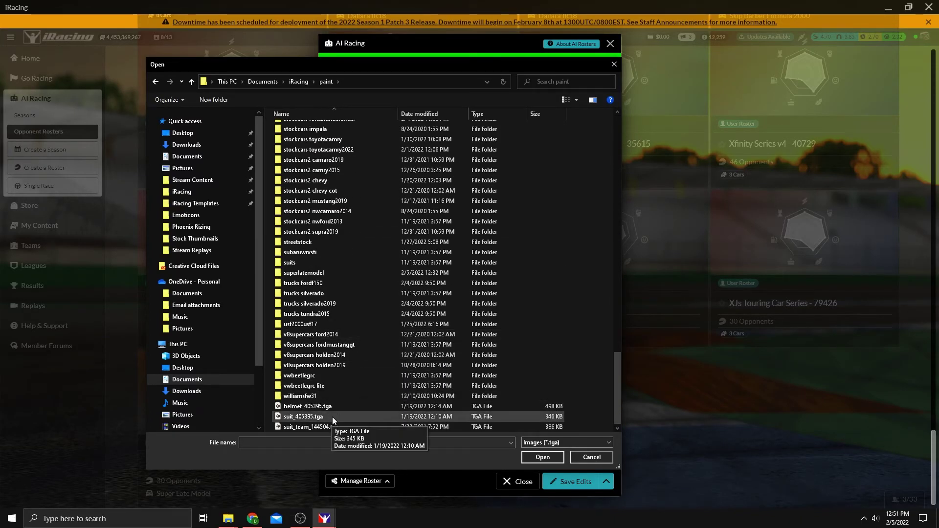
click(332, 417)
click(372, 427)
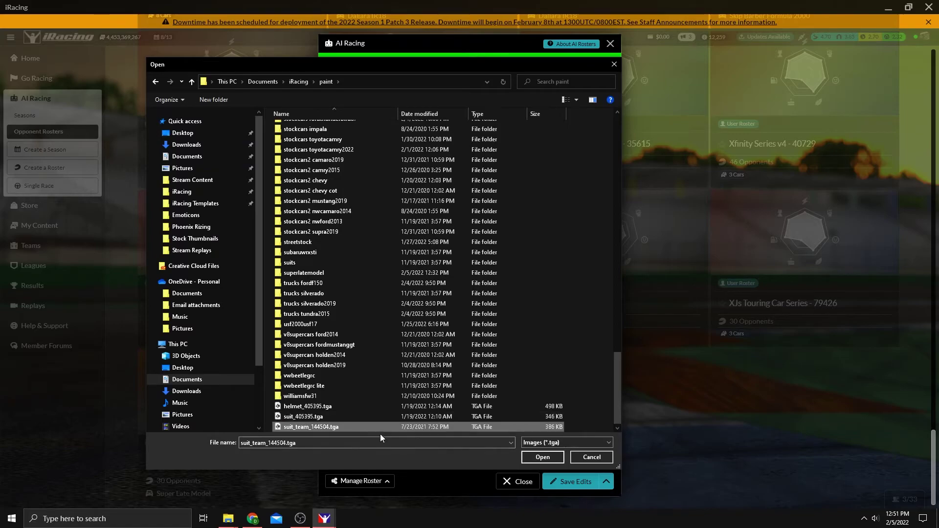
click(547, 459)
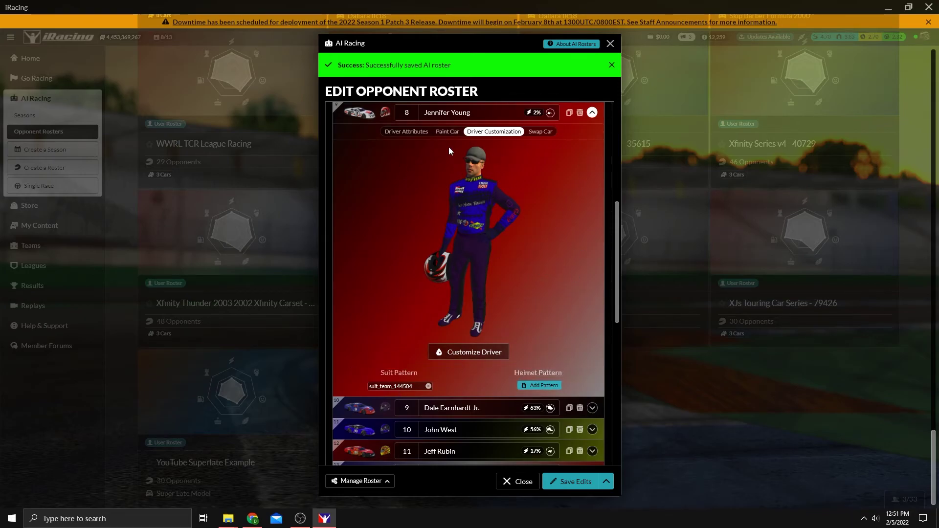
Collapse the number 8 driver and show the number 3 car's paint.
click(449, 132)
scroll(539, 250, up, 4)
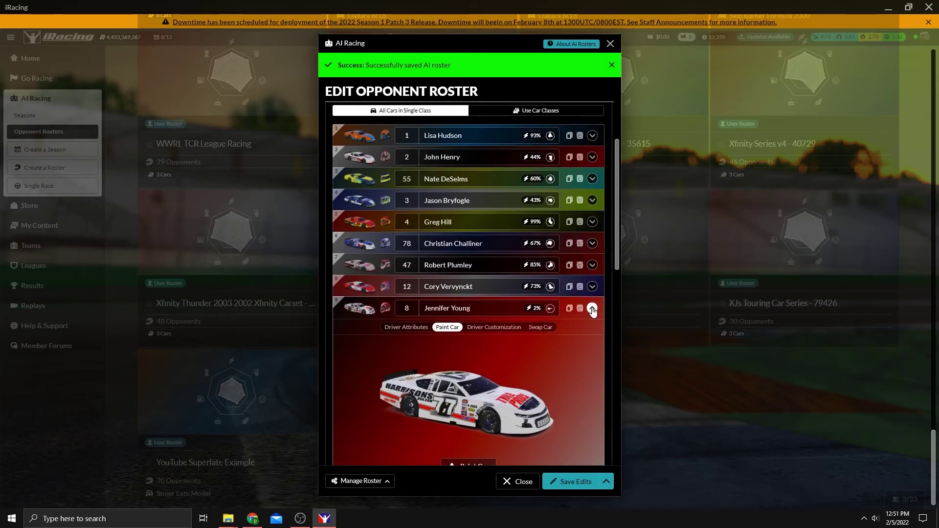
click(592, 309)
scroll(532, 321, up, 2)
click(592, 298)
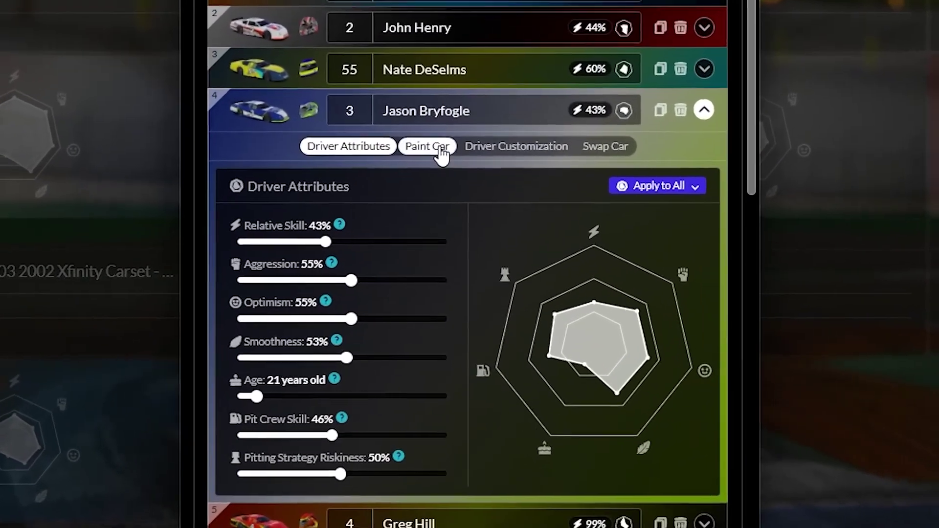
click(437, 190)
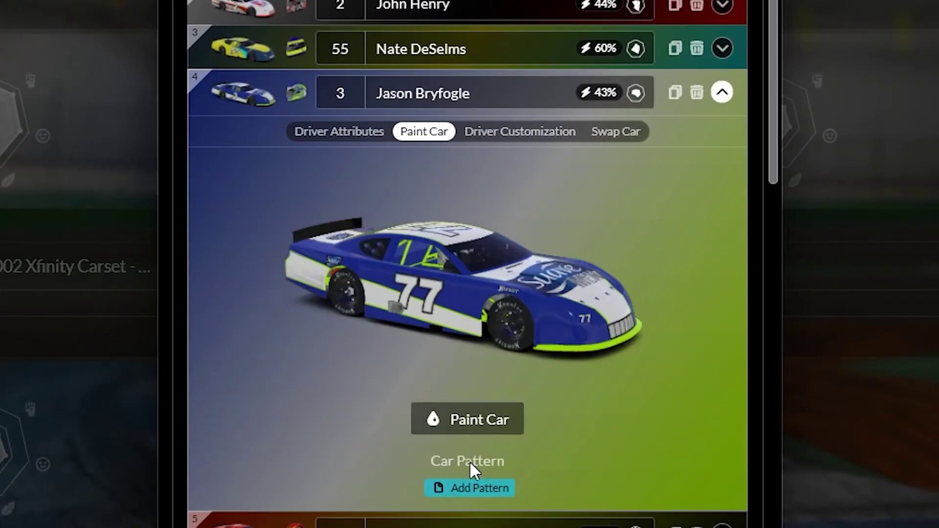
Load John_Deere.tga from the YouTube Superlate Example folder as the number 3 car pattern.
click(477, 497)
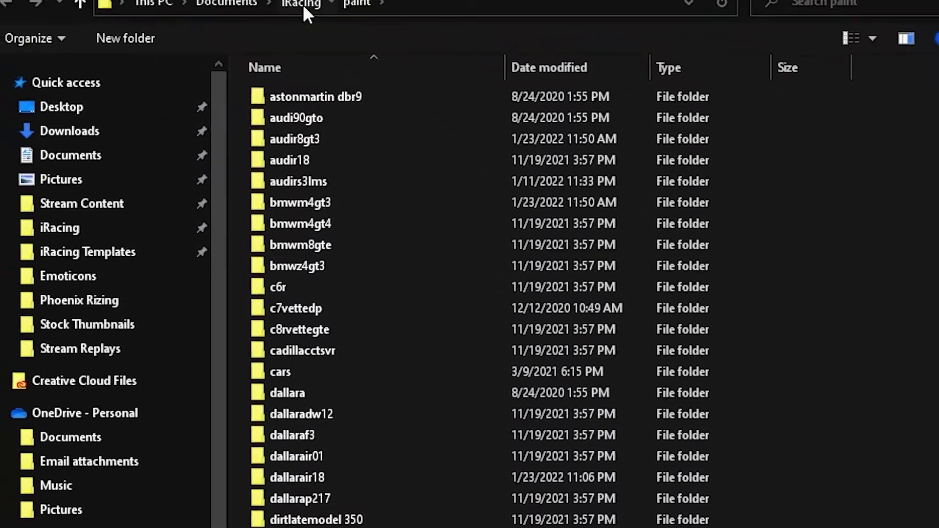
click(302, 4)
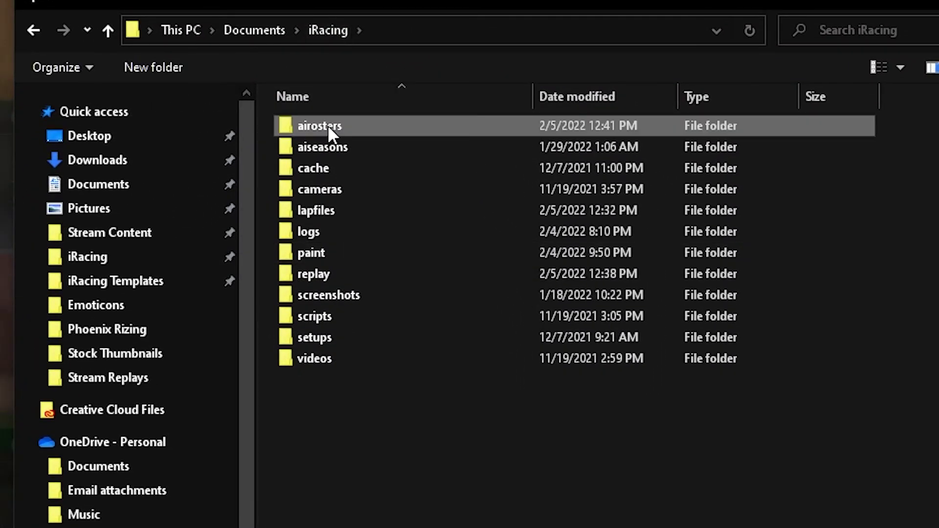
double_click(328, 125)
scroll(470, 477, down, 10)
scroll(468, 473, down, 5)
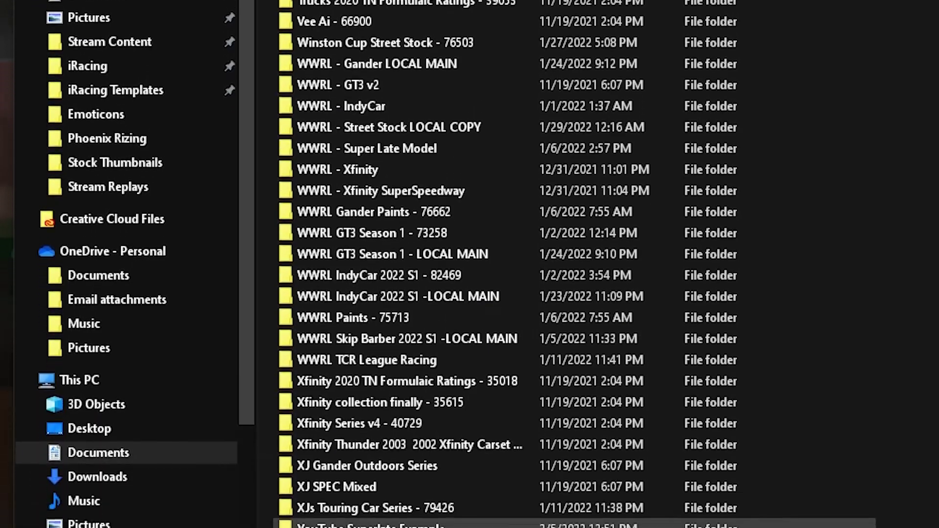
double_click(468, 472)
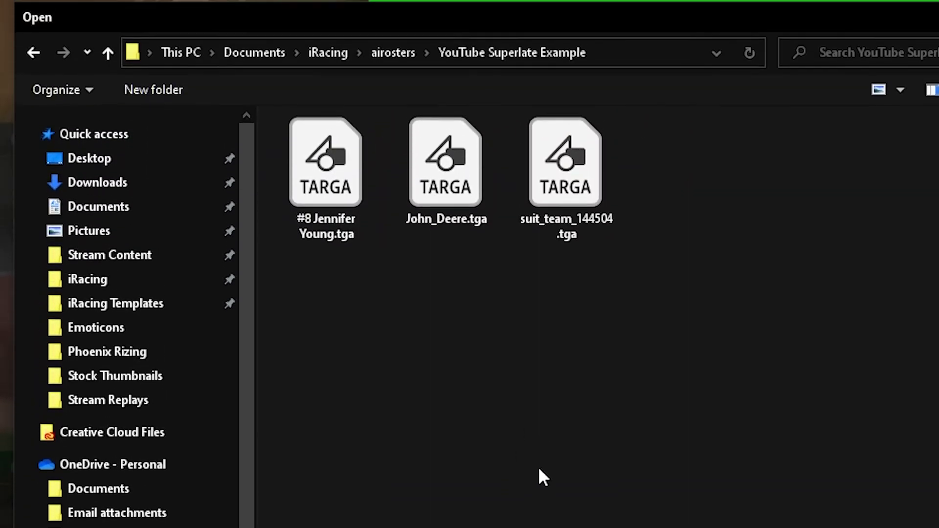
click(456, 173)
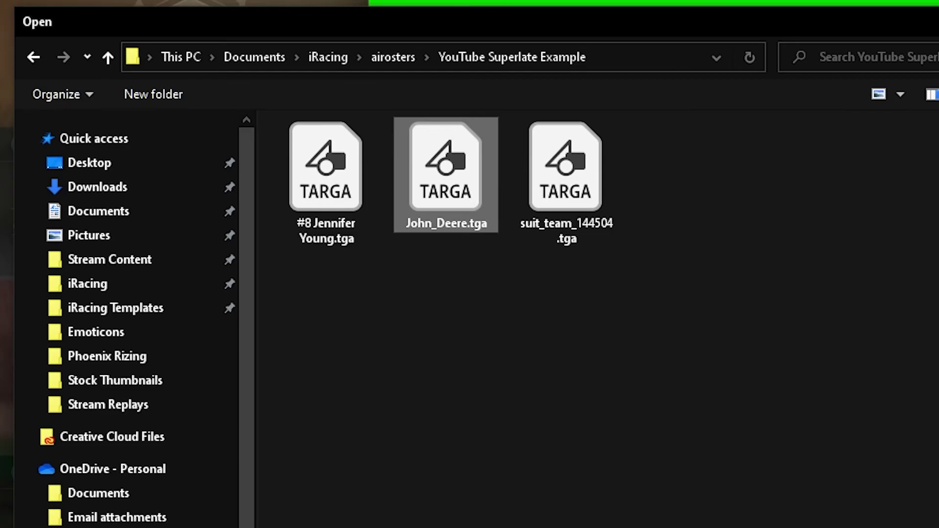
double_click(456, 173)
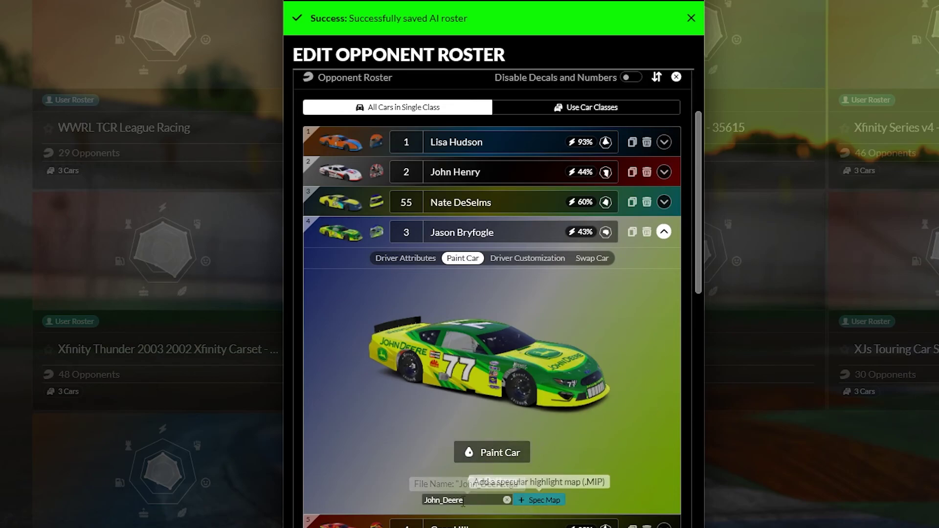
drag(468, 501, 424, 504)
click(401, 455)
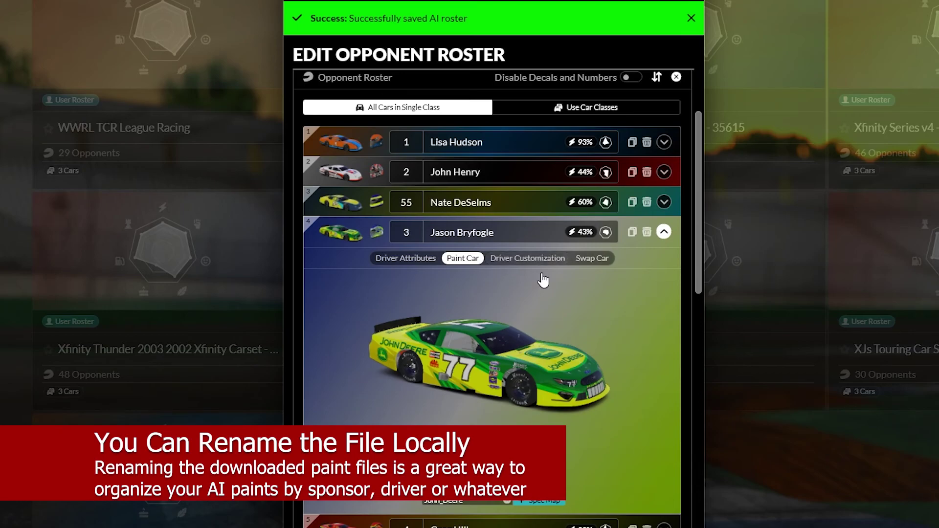
Dismiss the Edit Opponent Roster dialog with Escape to return to the Opponent Rosters grid.
key(Escape)
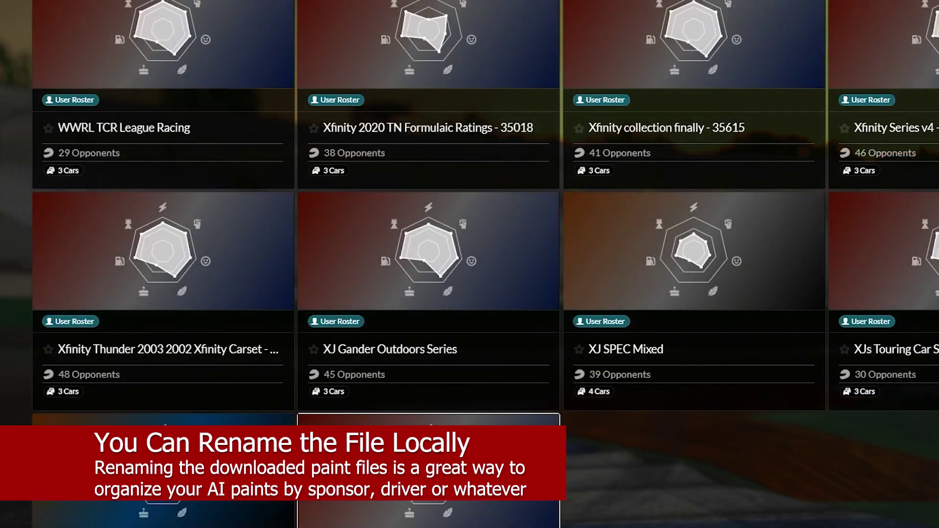